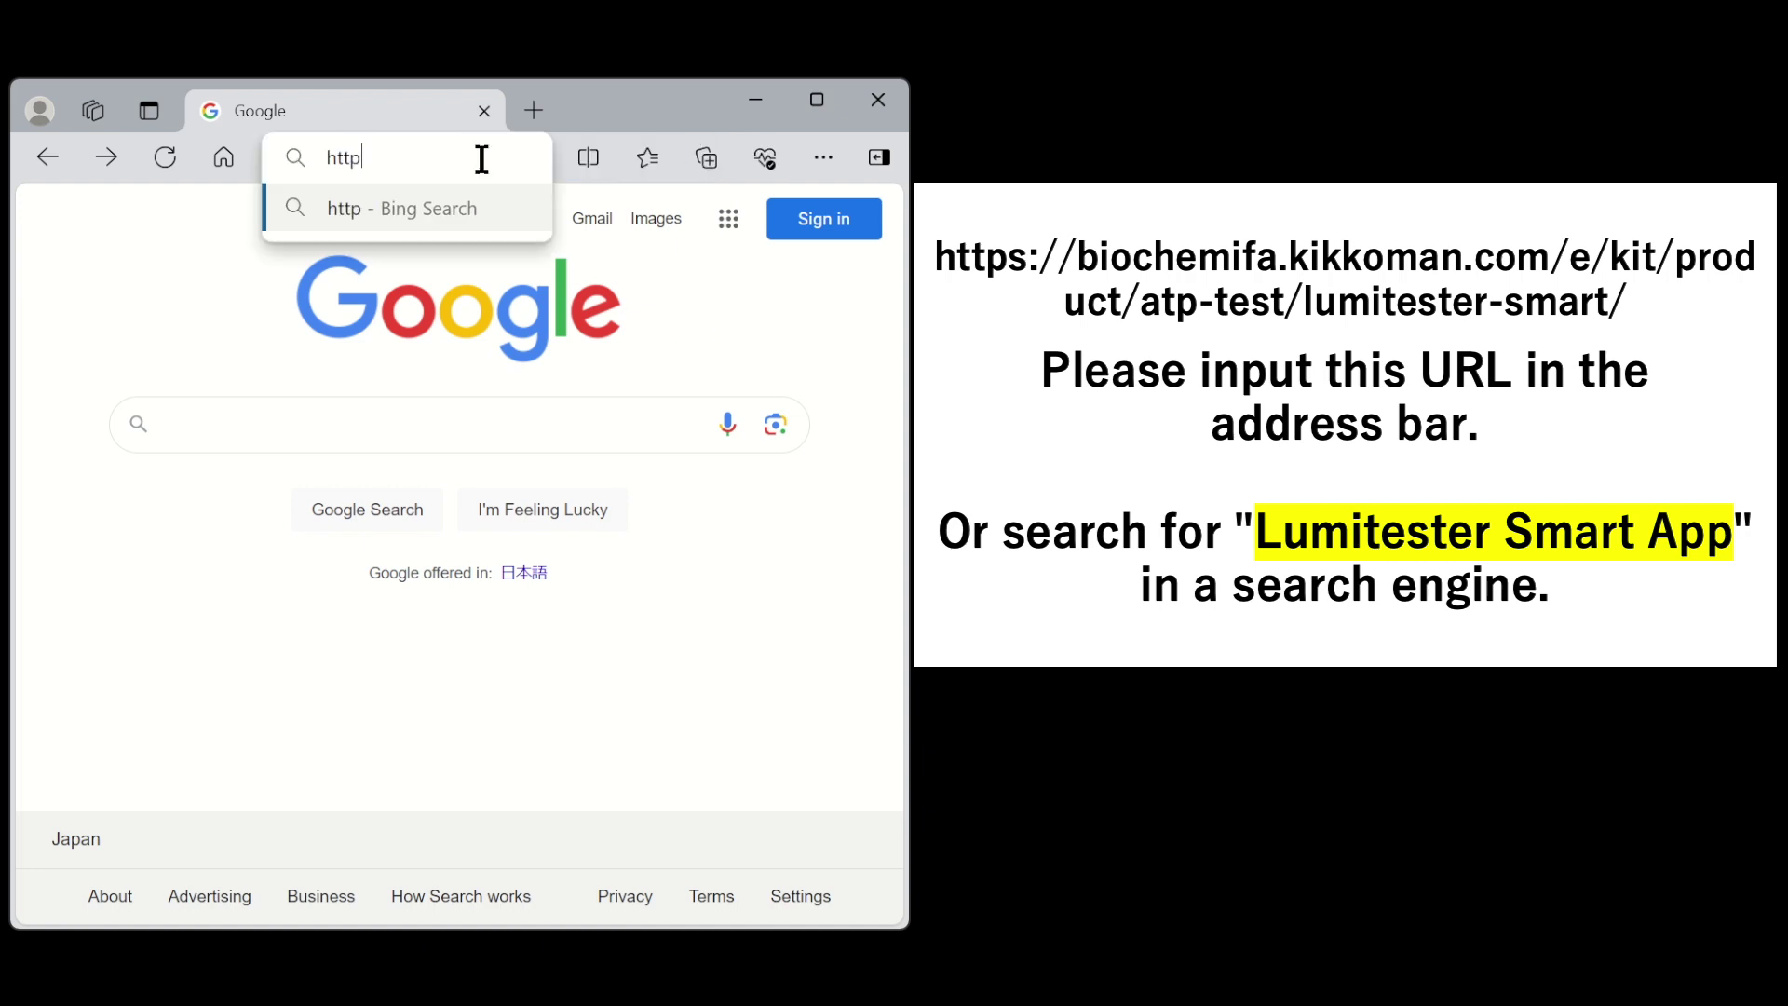
- Load the Lumitester Smart product page on biochemifa.kikkoman.com and scroll to its Catalog/Manual/Software links
text(://b)
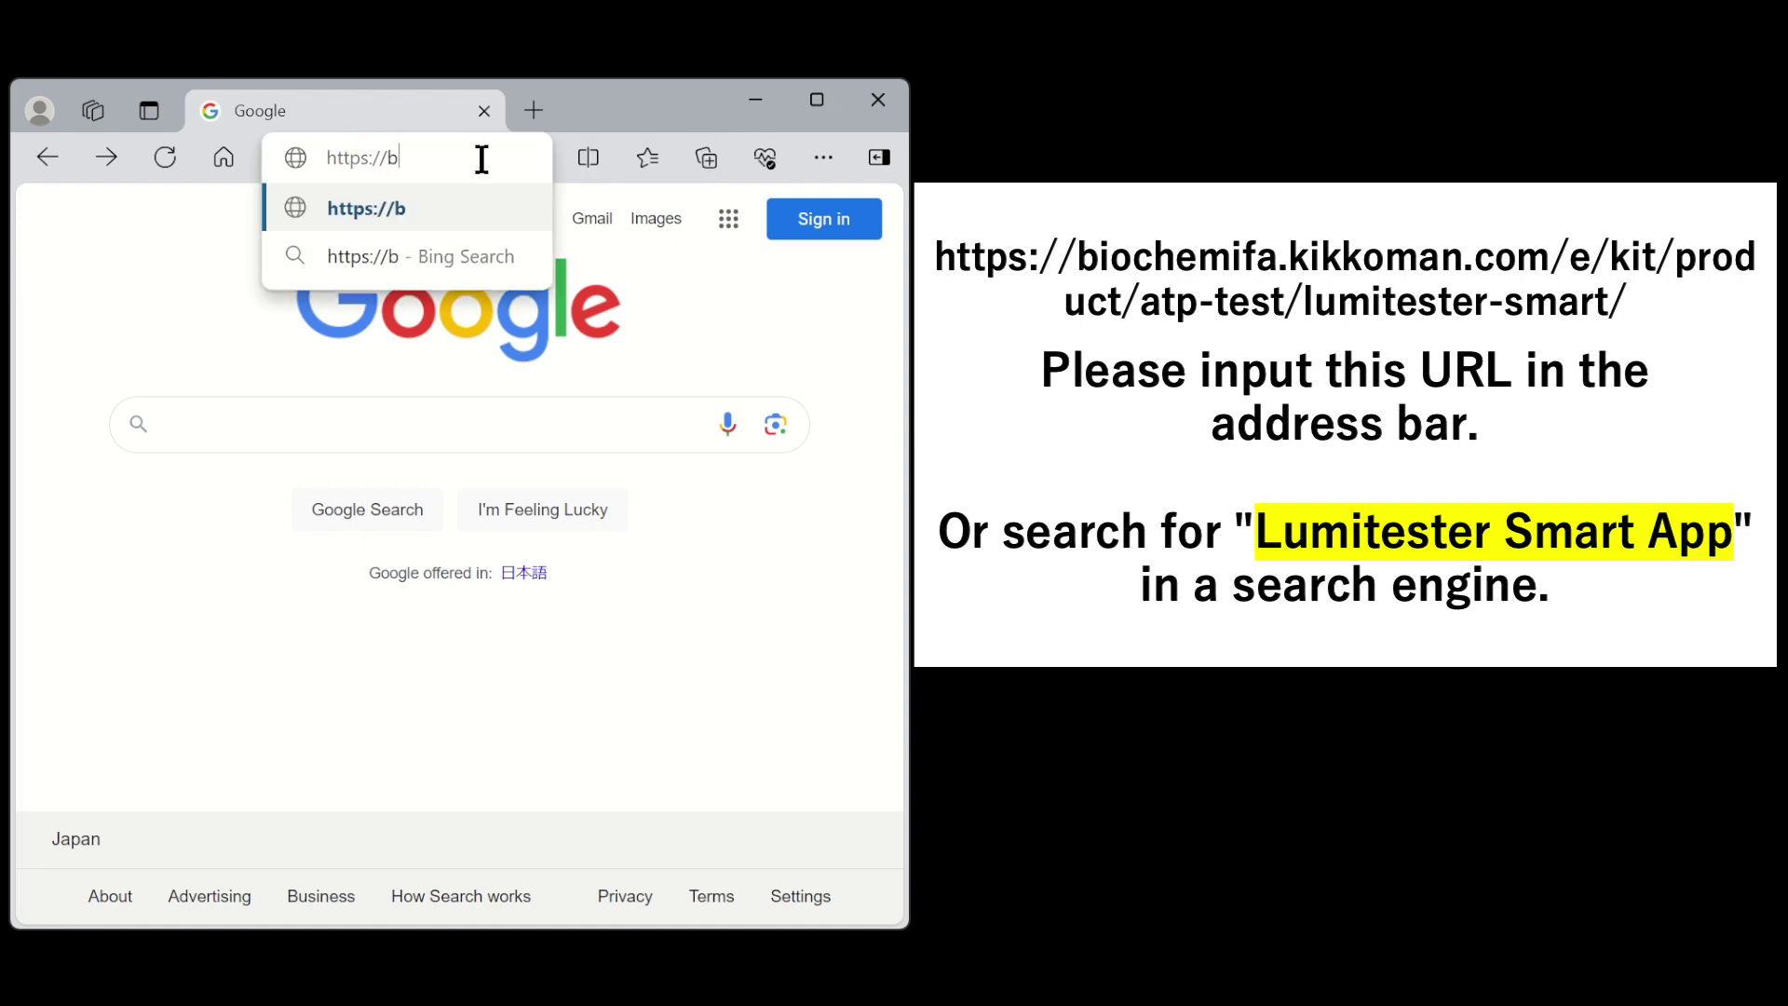
text(iochemifa.kikkoman)
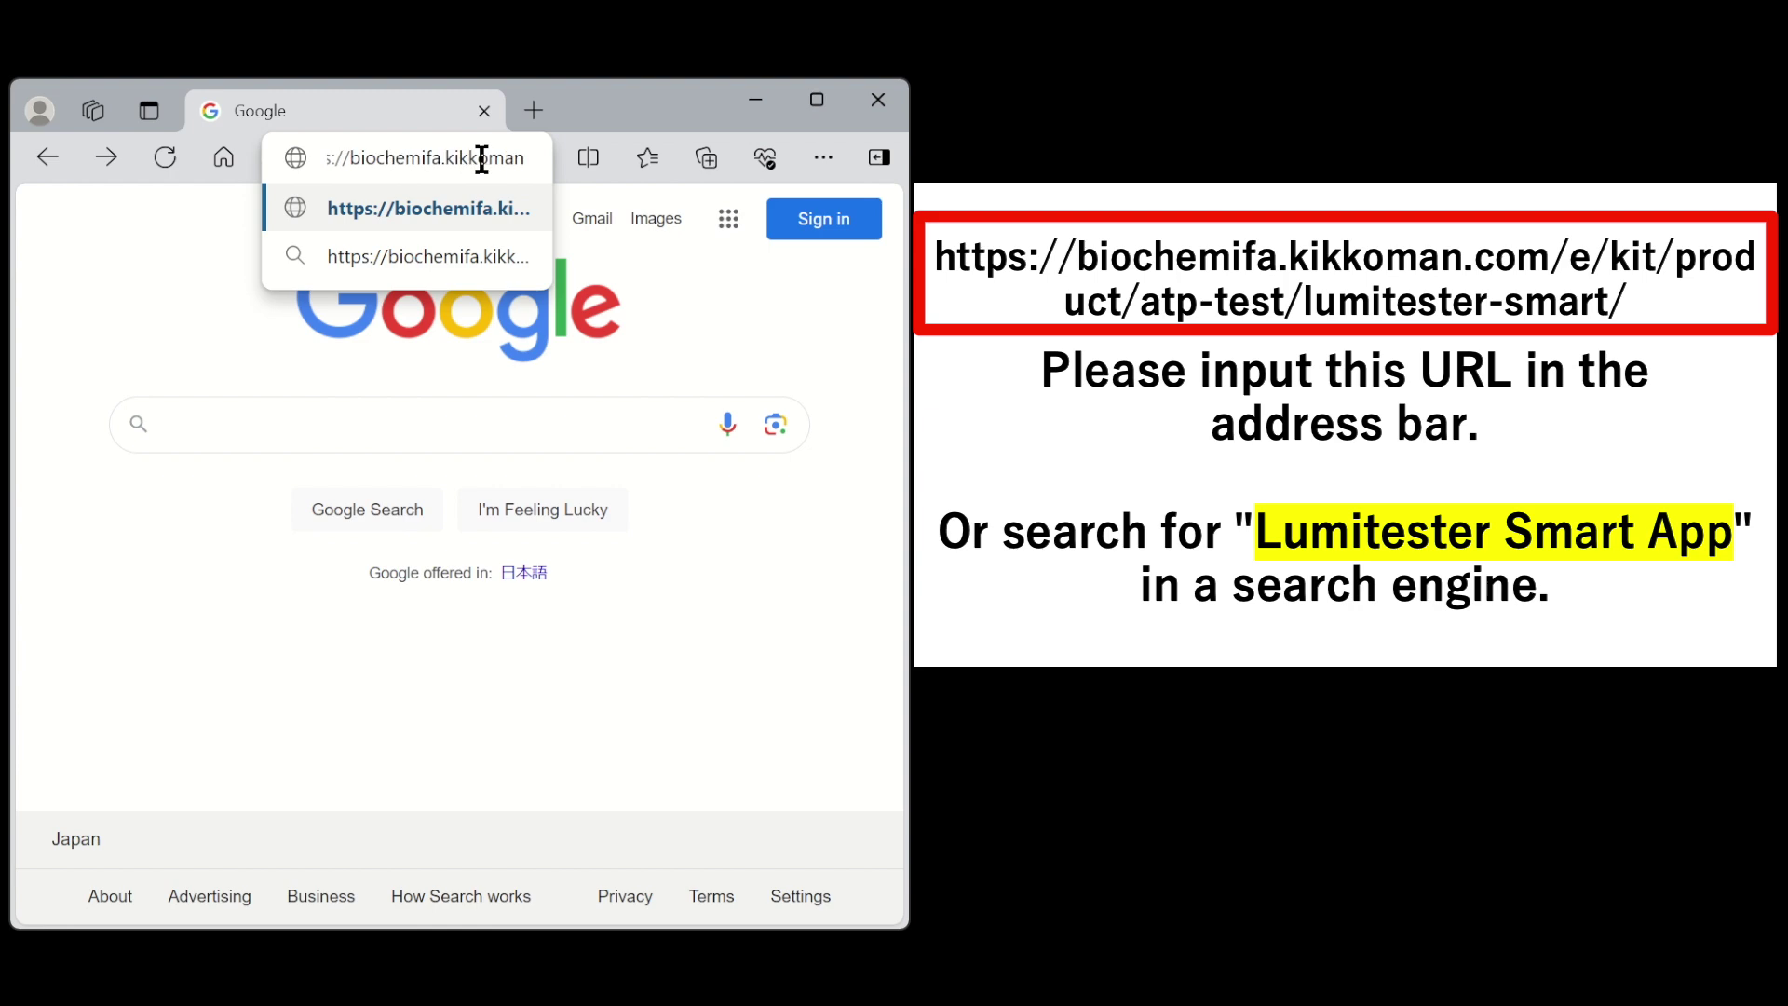
text(.com/e/kit/)
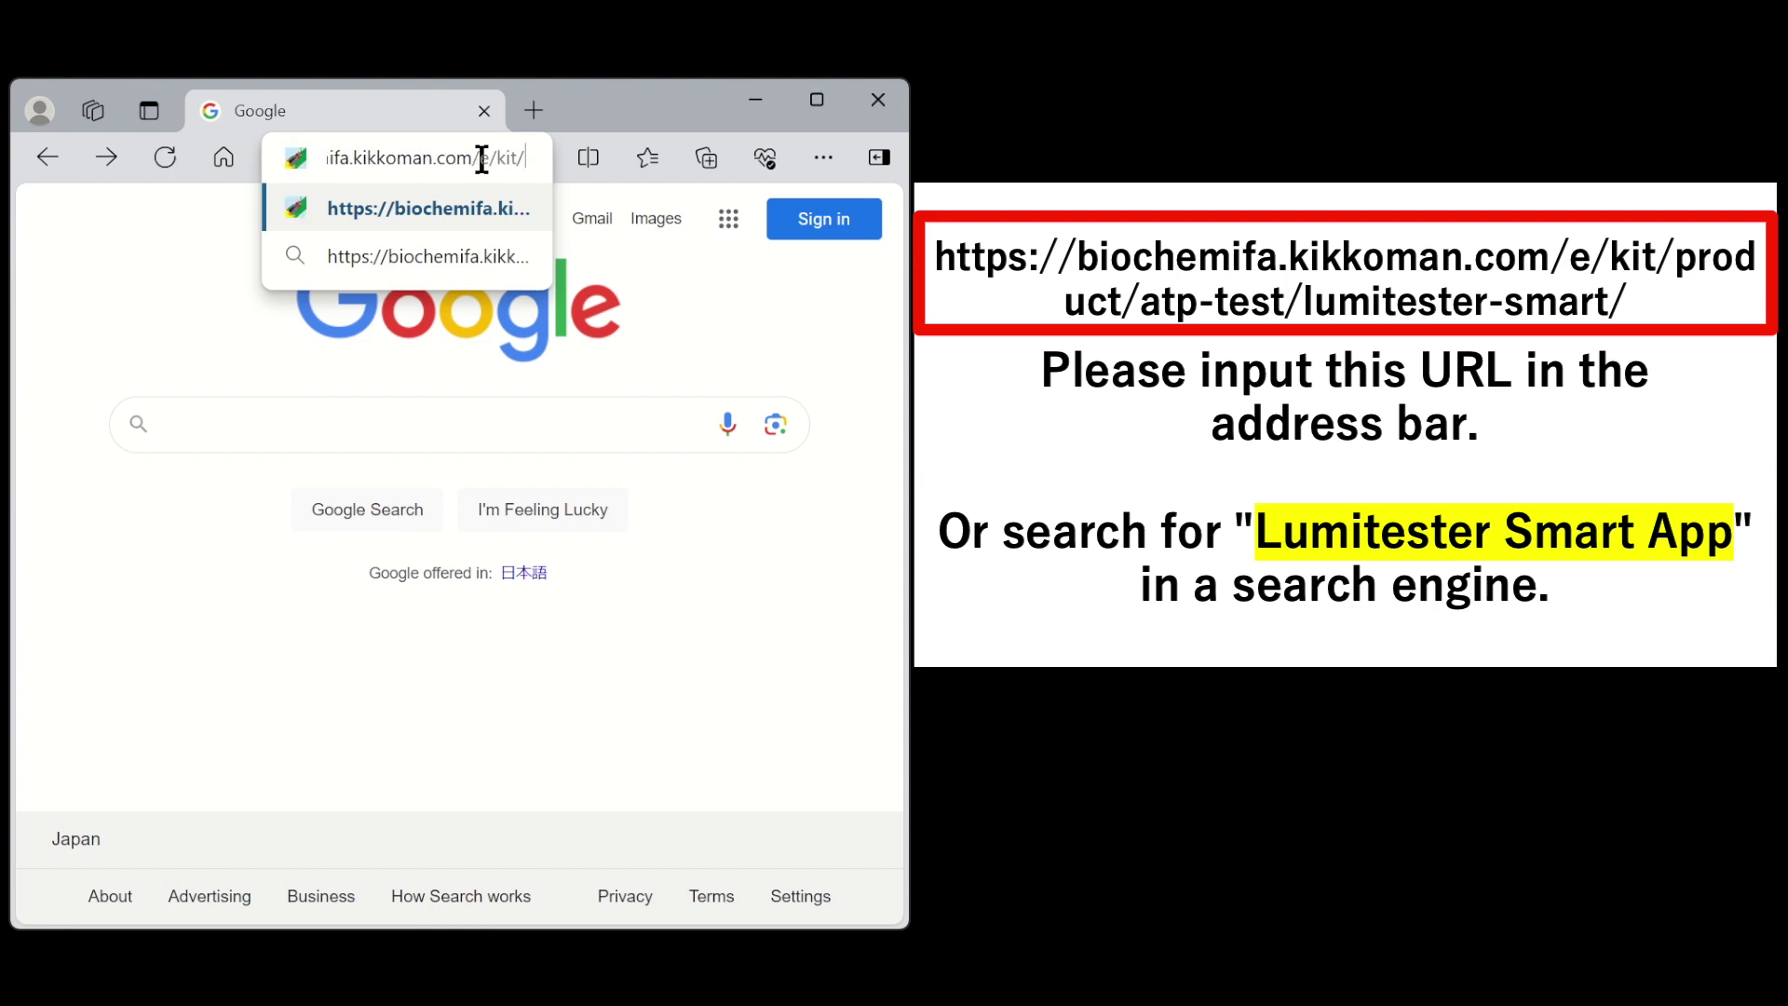
text(product/atp-)
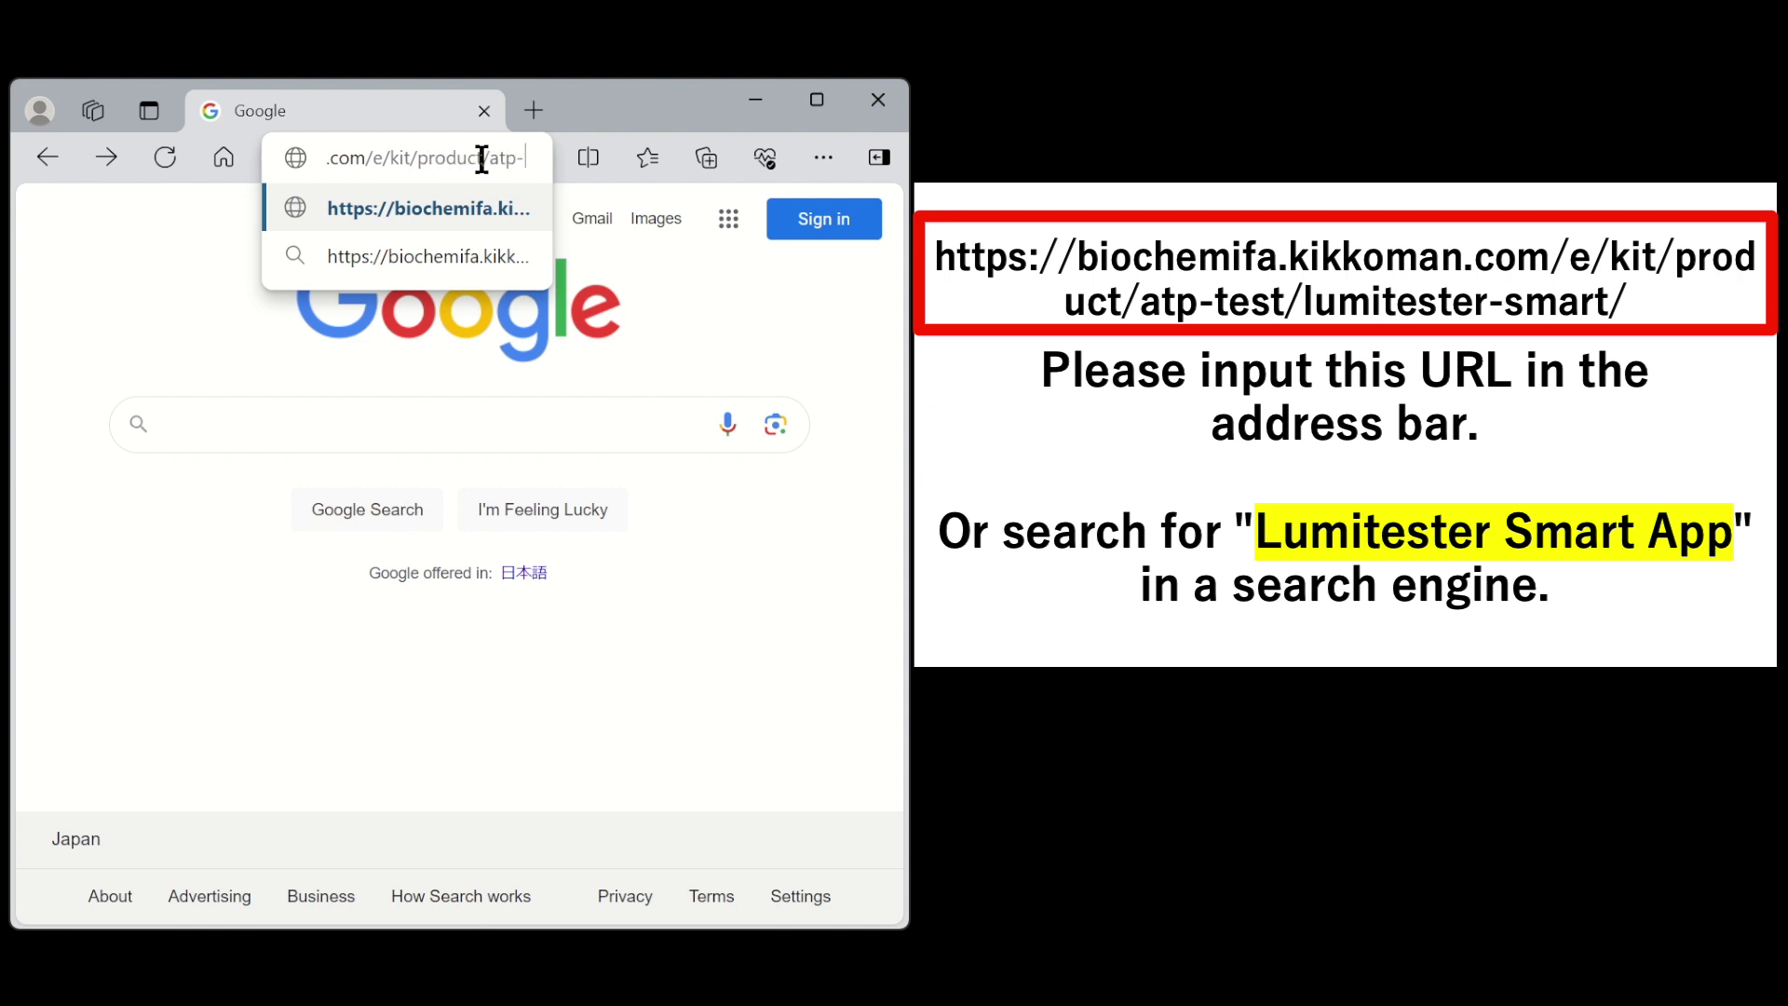
text(test/lumitester-smart/)
key(Return)
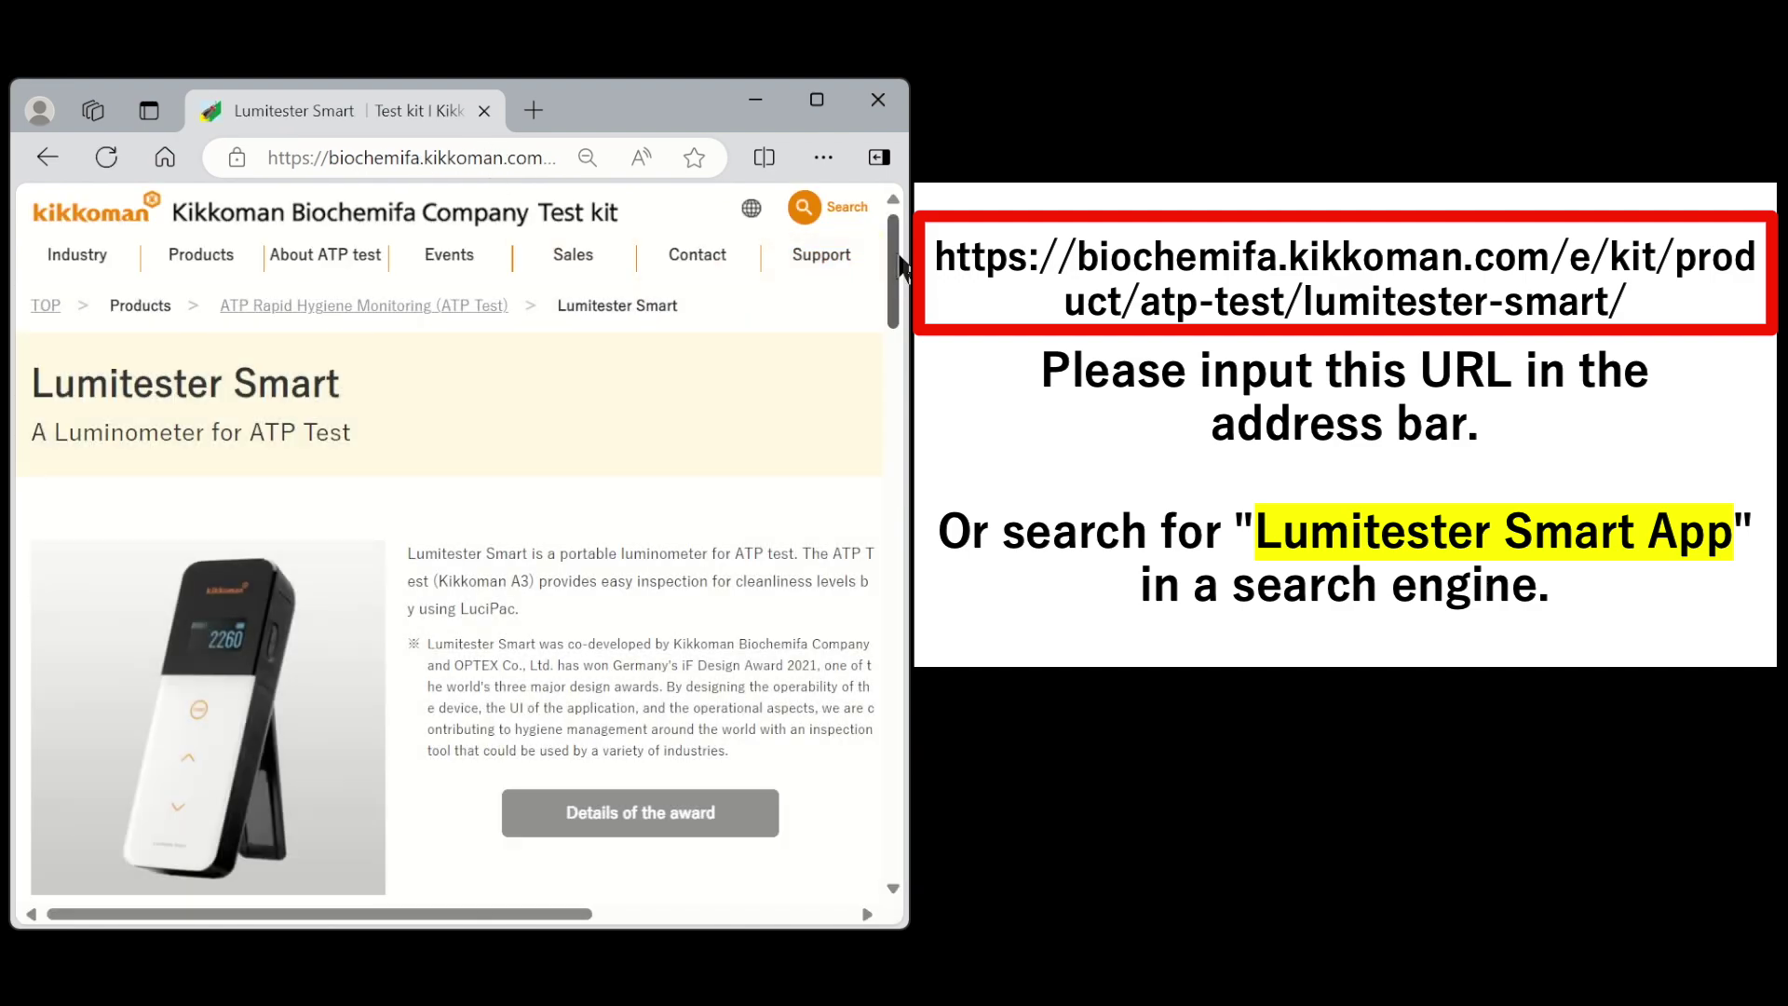
drag(892, 247, 887, 639)
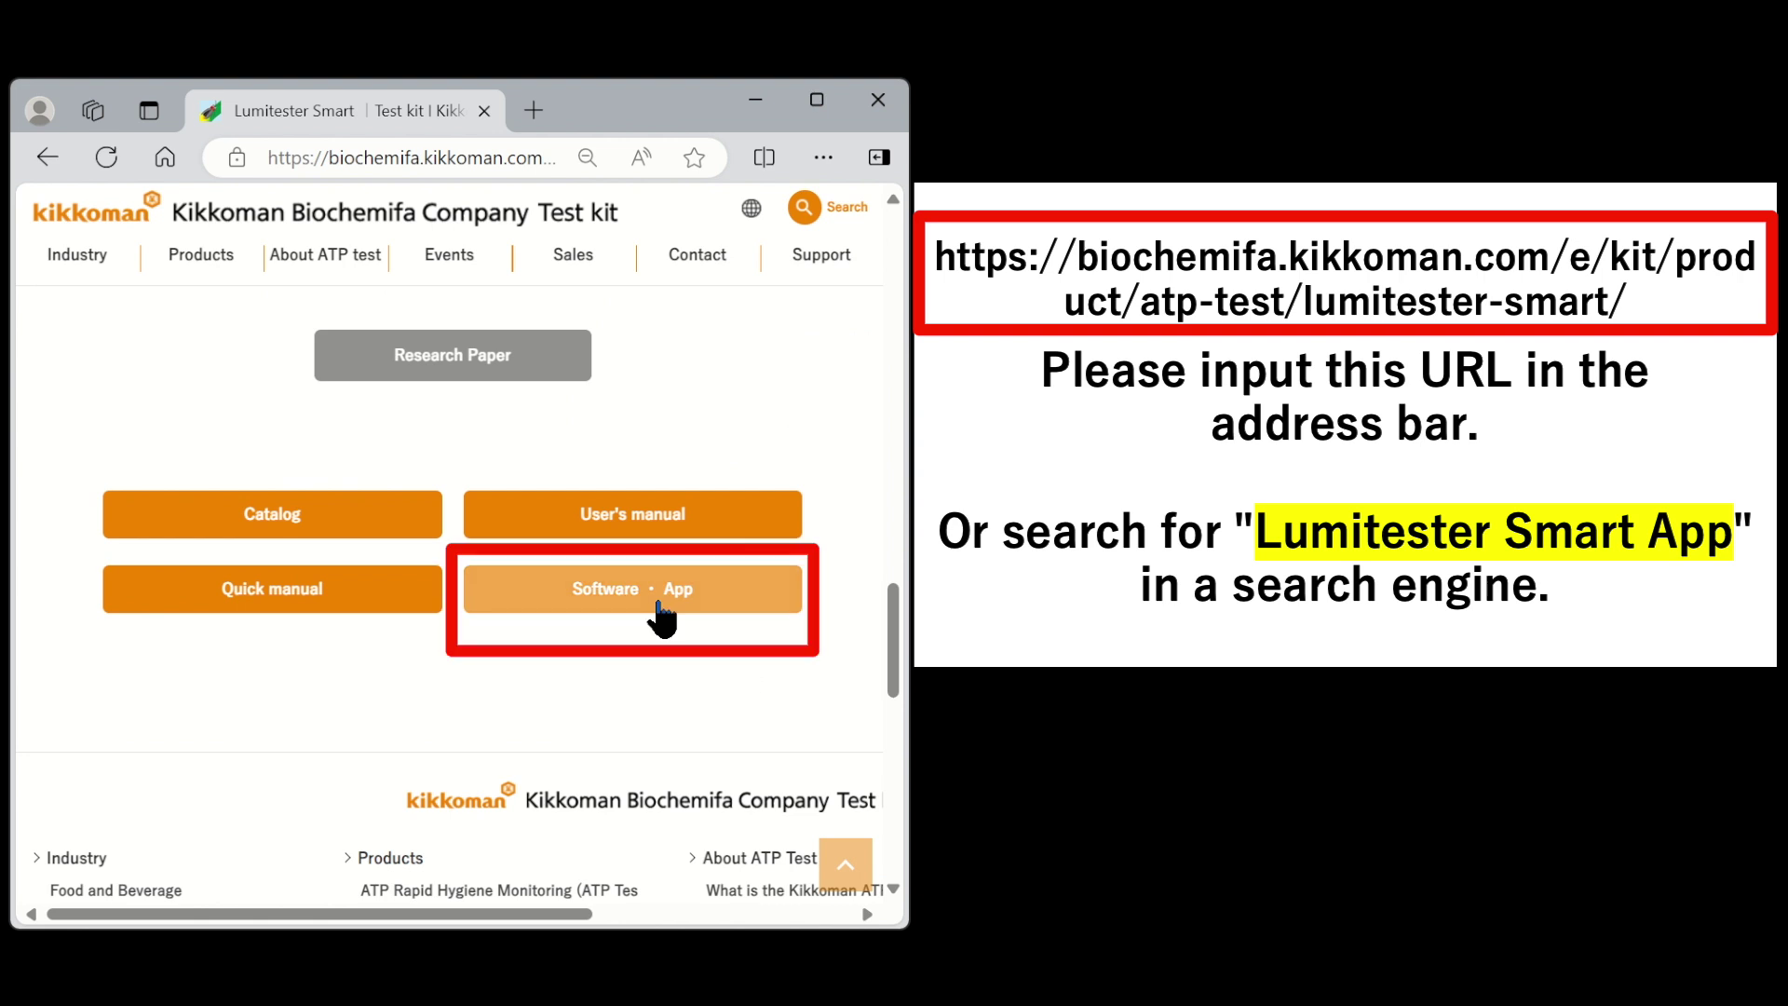
- Open the Software・App page for Lumitester Smart APP in a new tab and jump to its Download app section
click(660, 615)
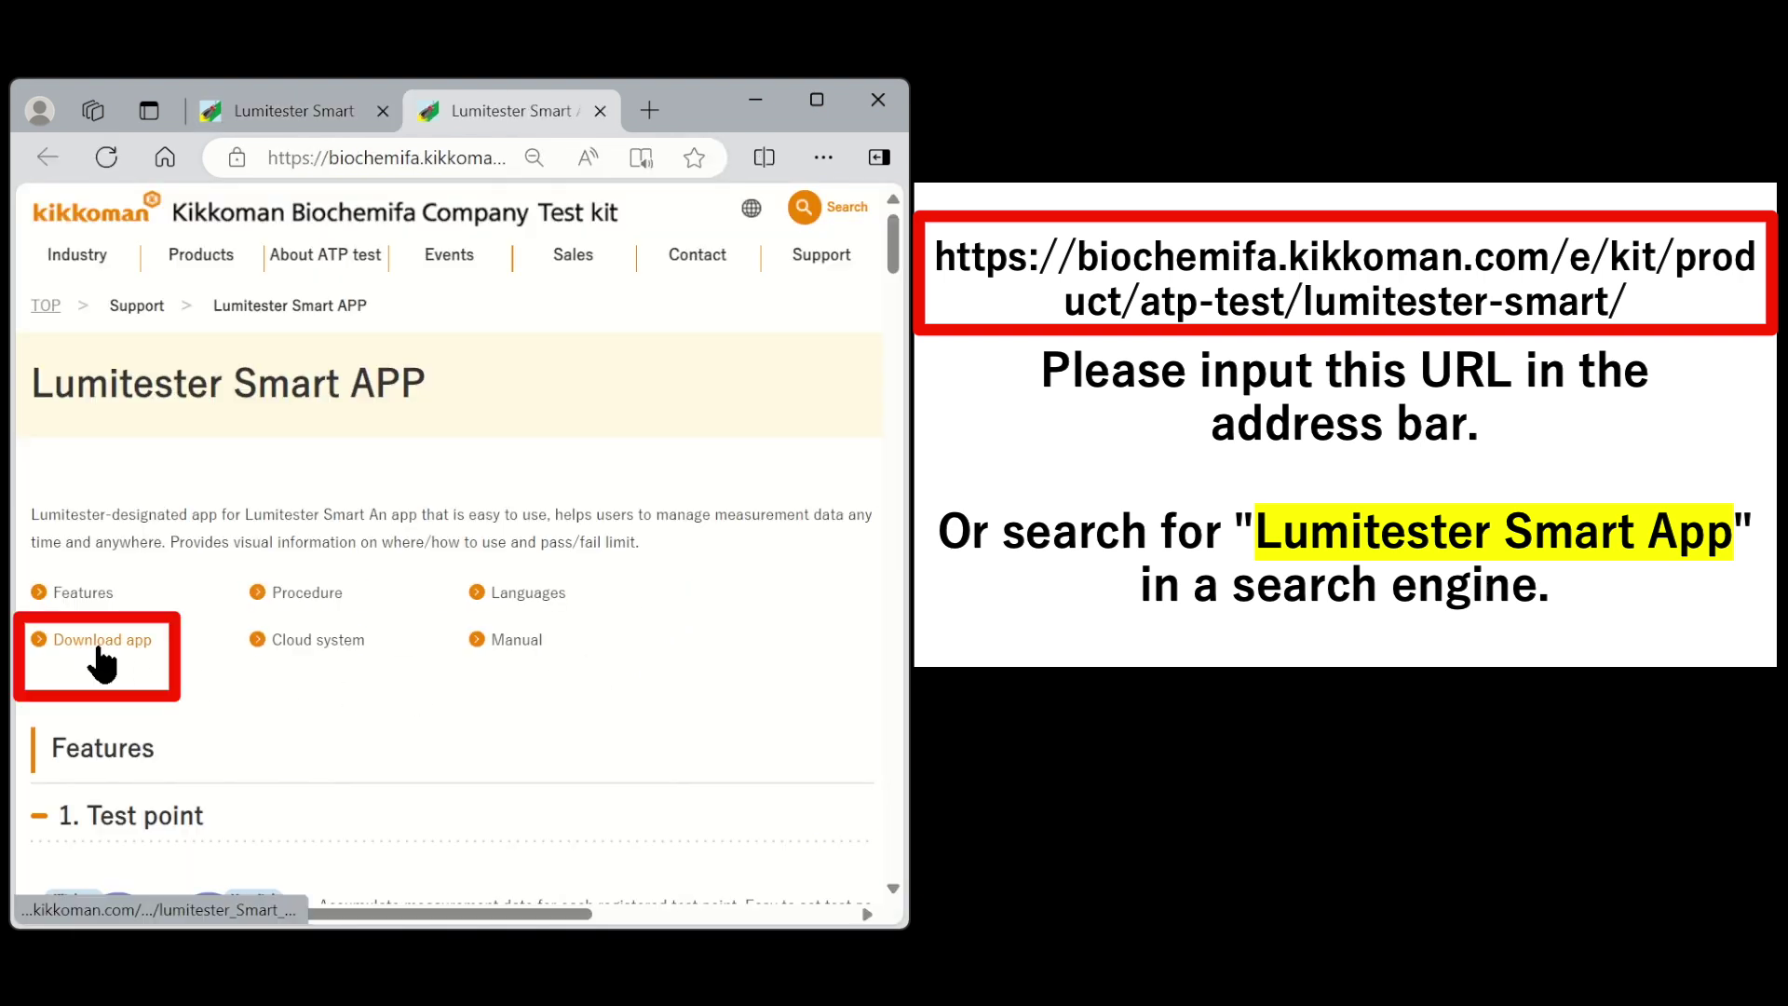
click(100, 663)
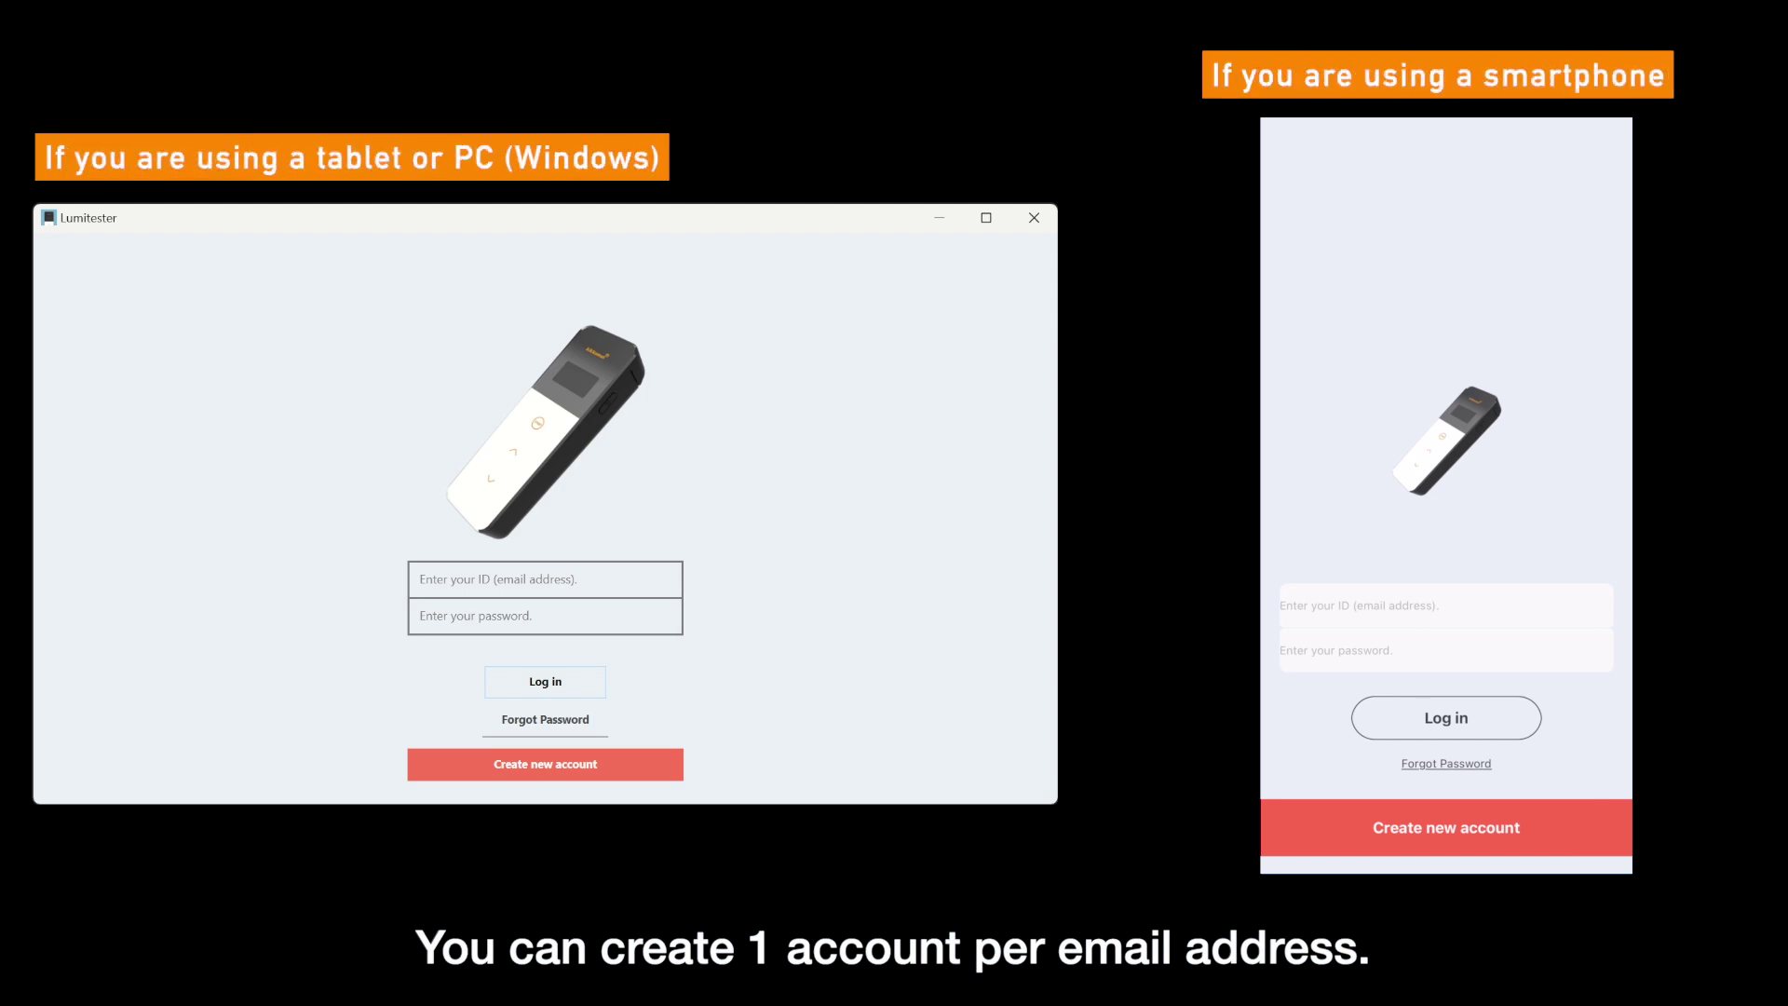
- Start a new account with the user's e-mail, organization 'ABC company' and department 'Factory A'
click(658, 757)
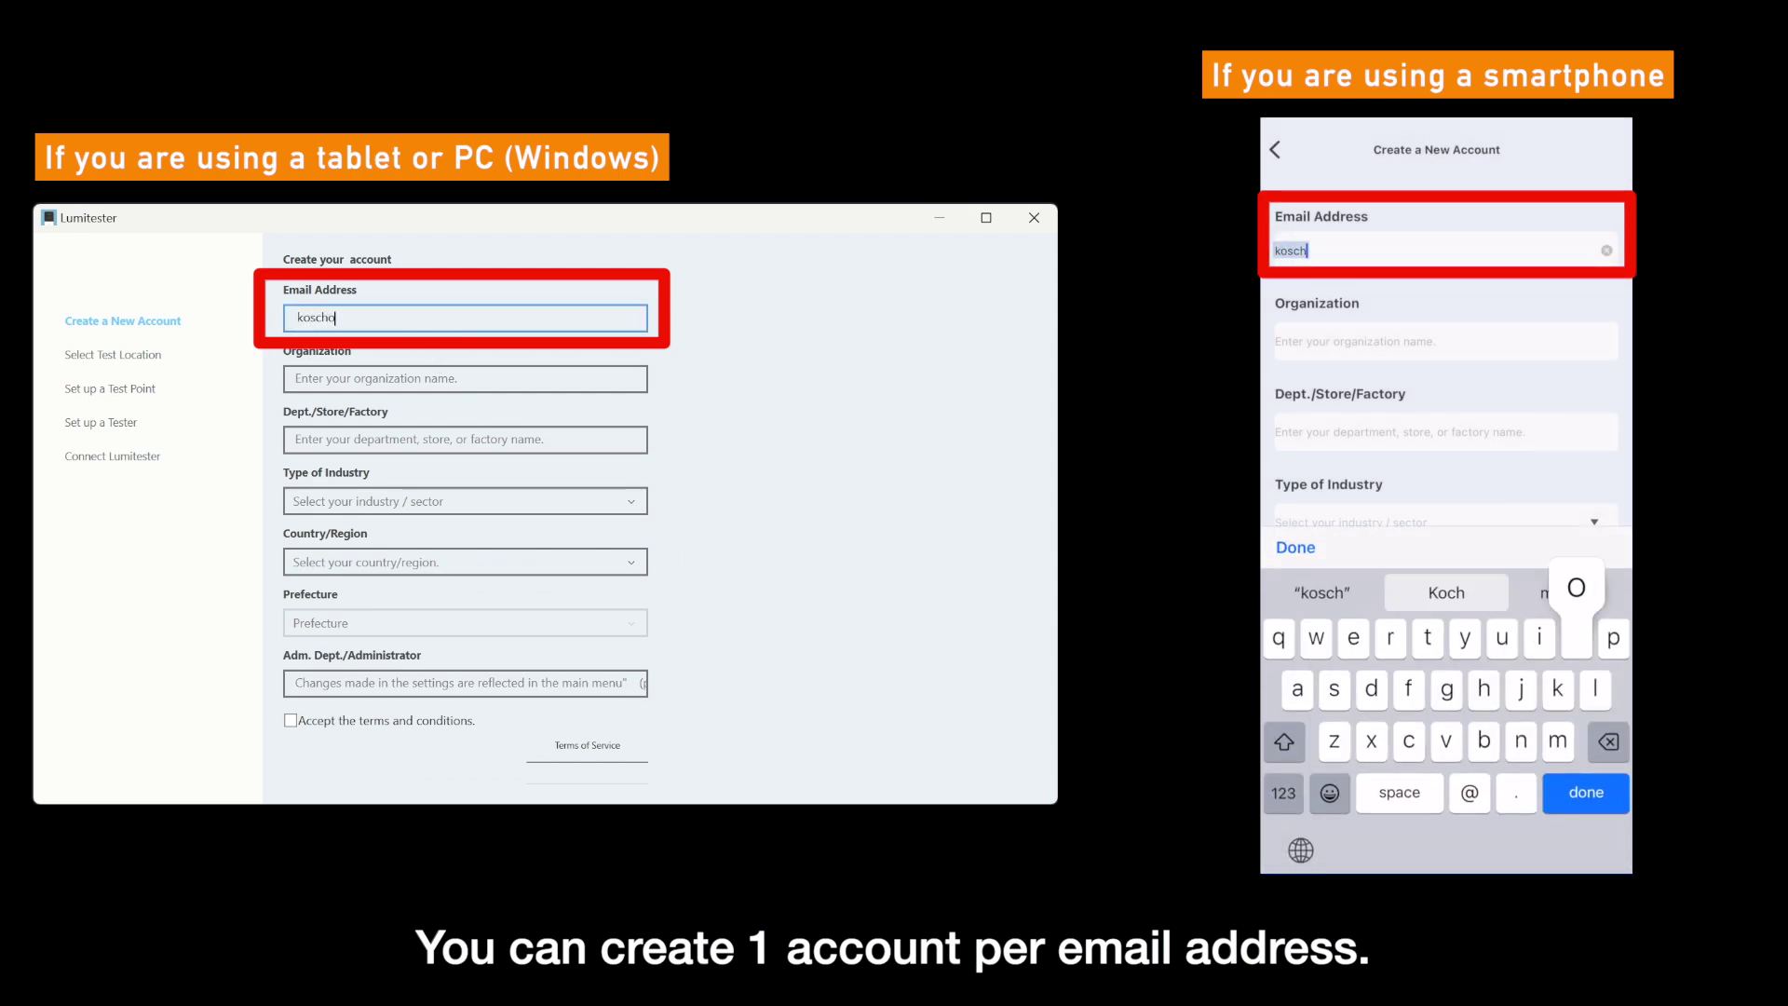
click(416, 377)
text(ABC company)
key(Tab)
text(Factory A)
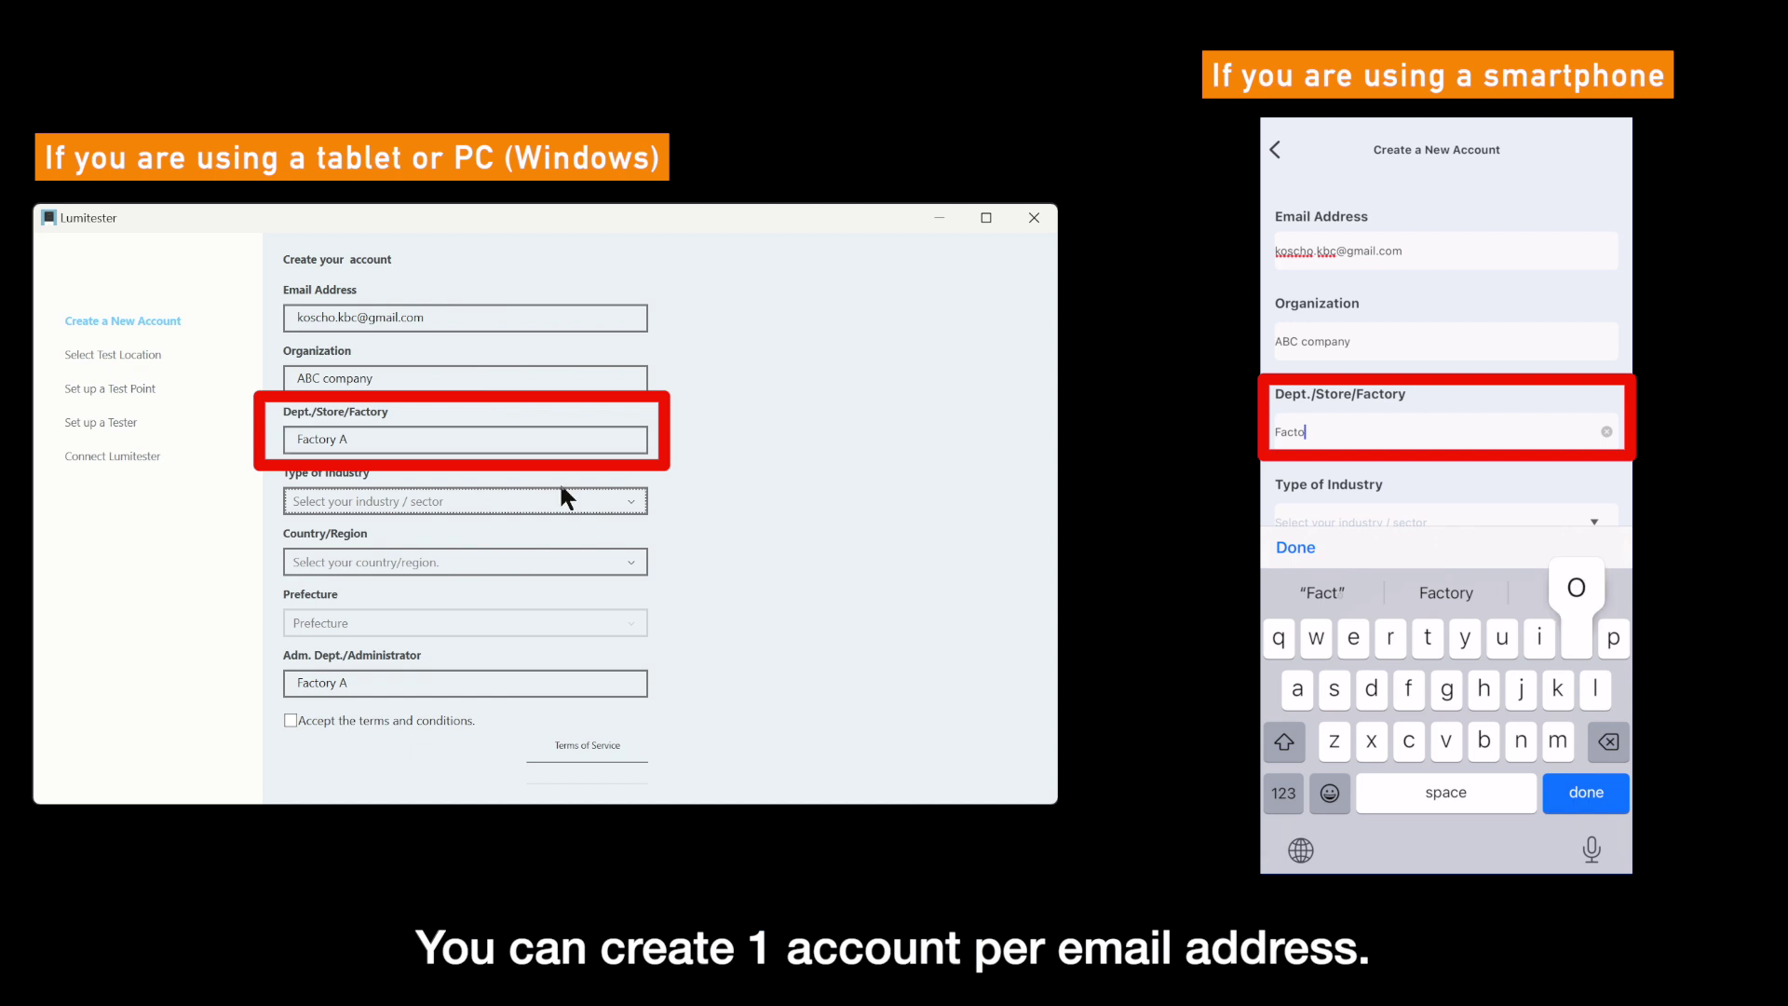
- Choose Food / Beverage Manufacturer, Japan and Hokkaido, accept the terms, and register the account
click(566, 501)
click(593, 538)
click(607, 564)
click(587, 596)
click(585, 619)
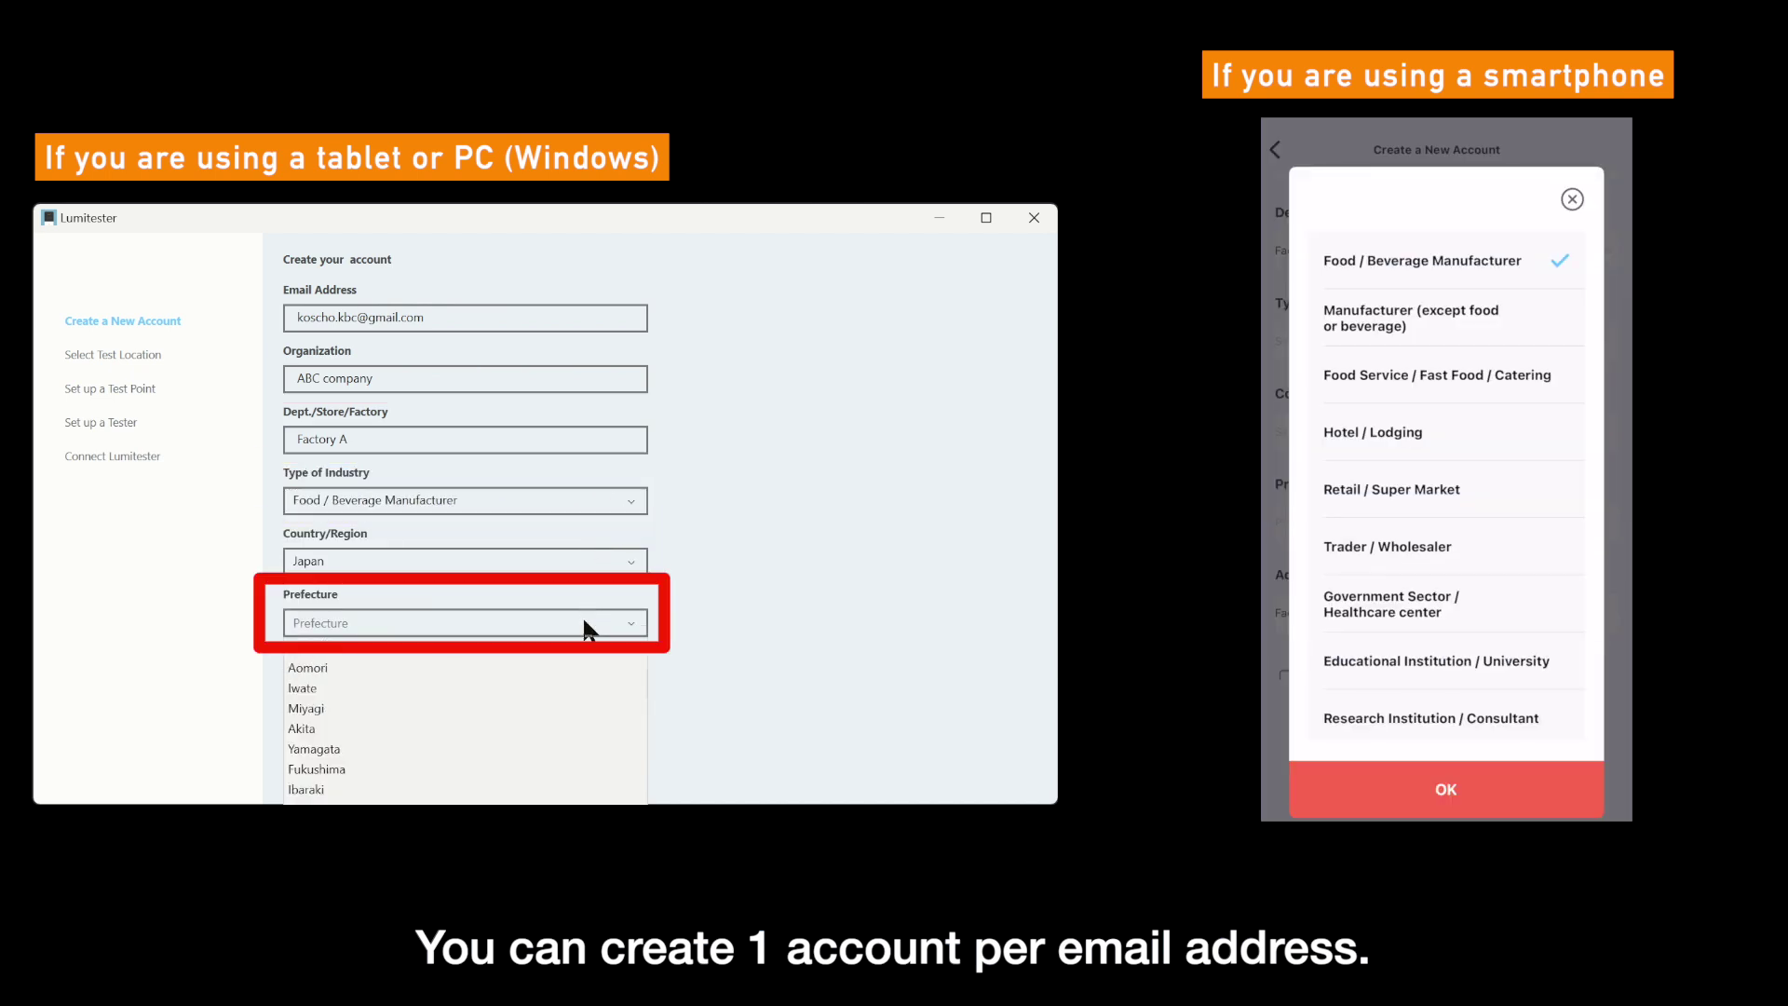
click(577, 655)
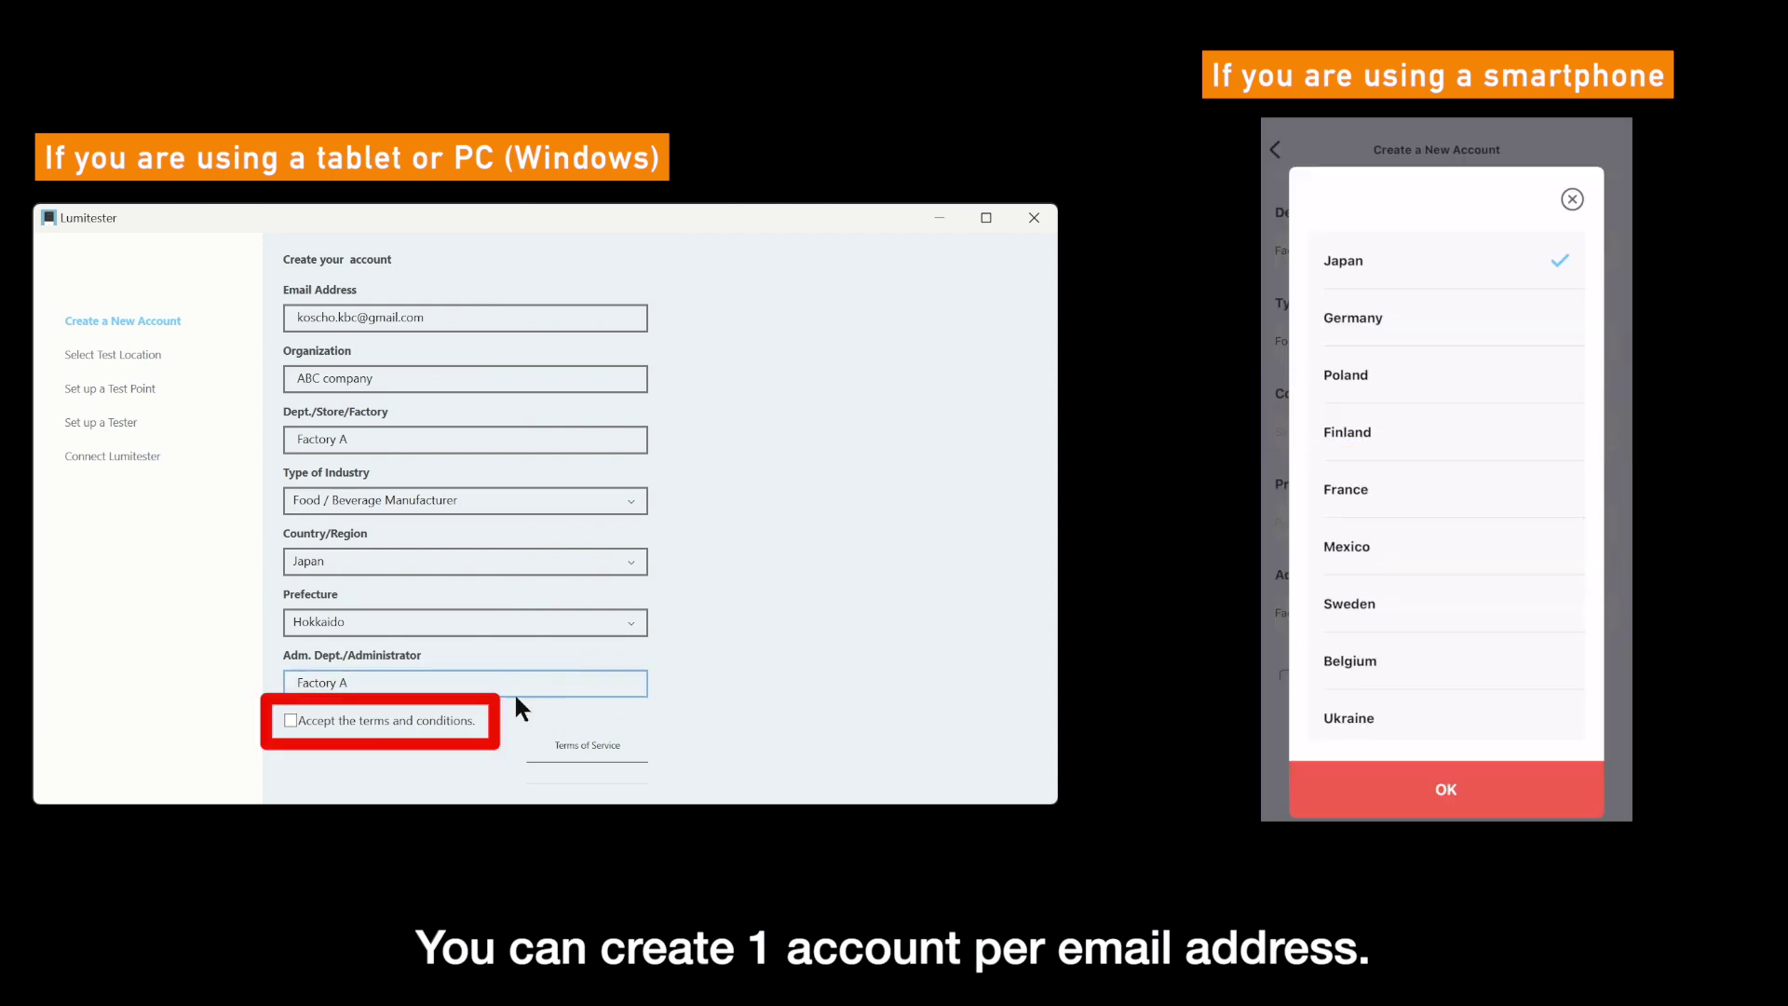
click(296, 722)
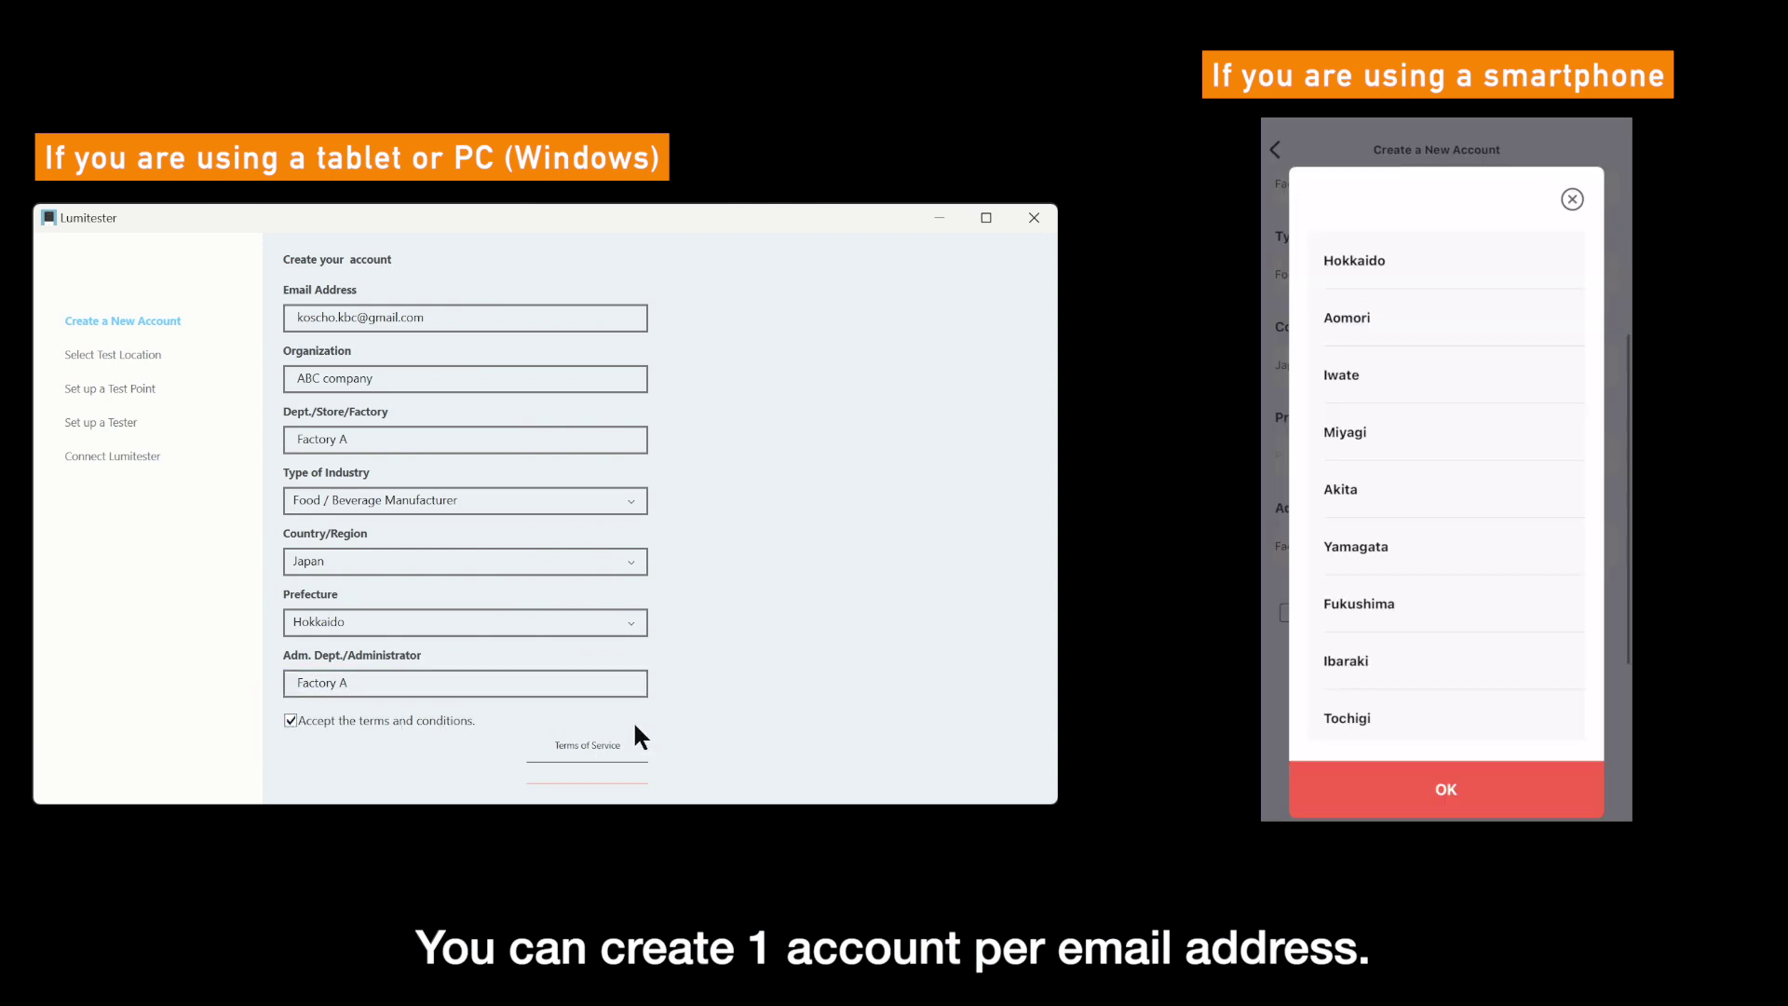
scroll(633, 719, down, 1)
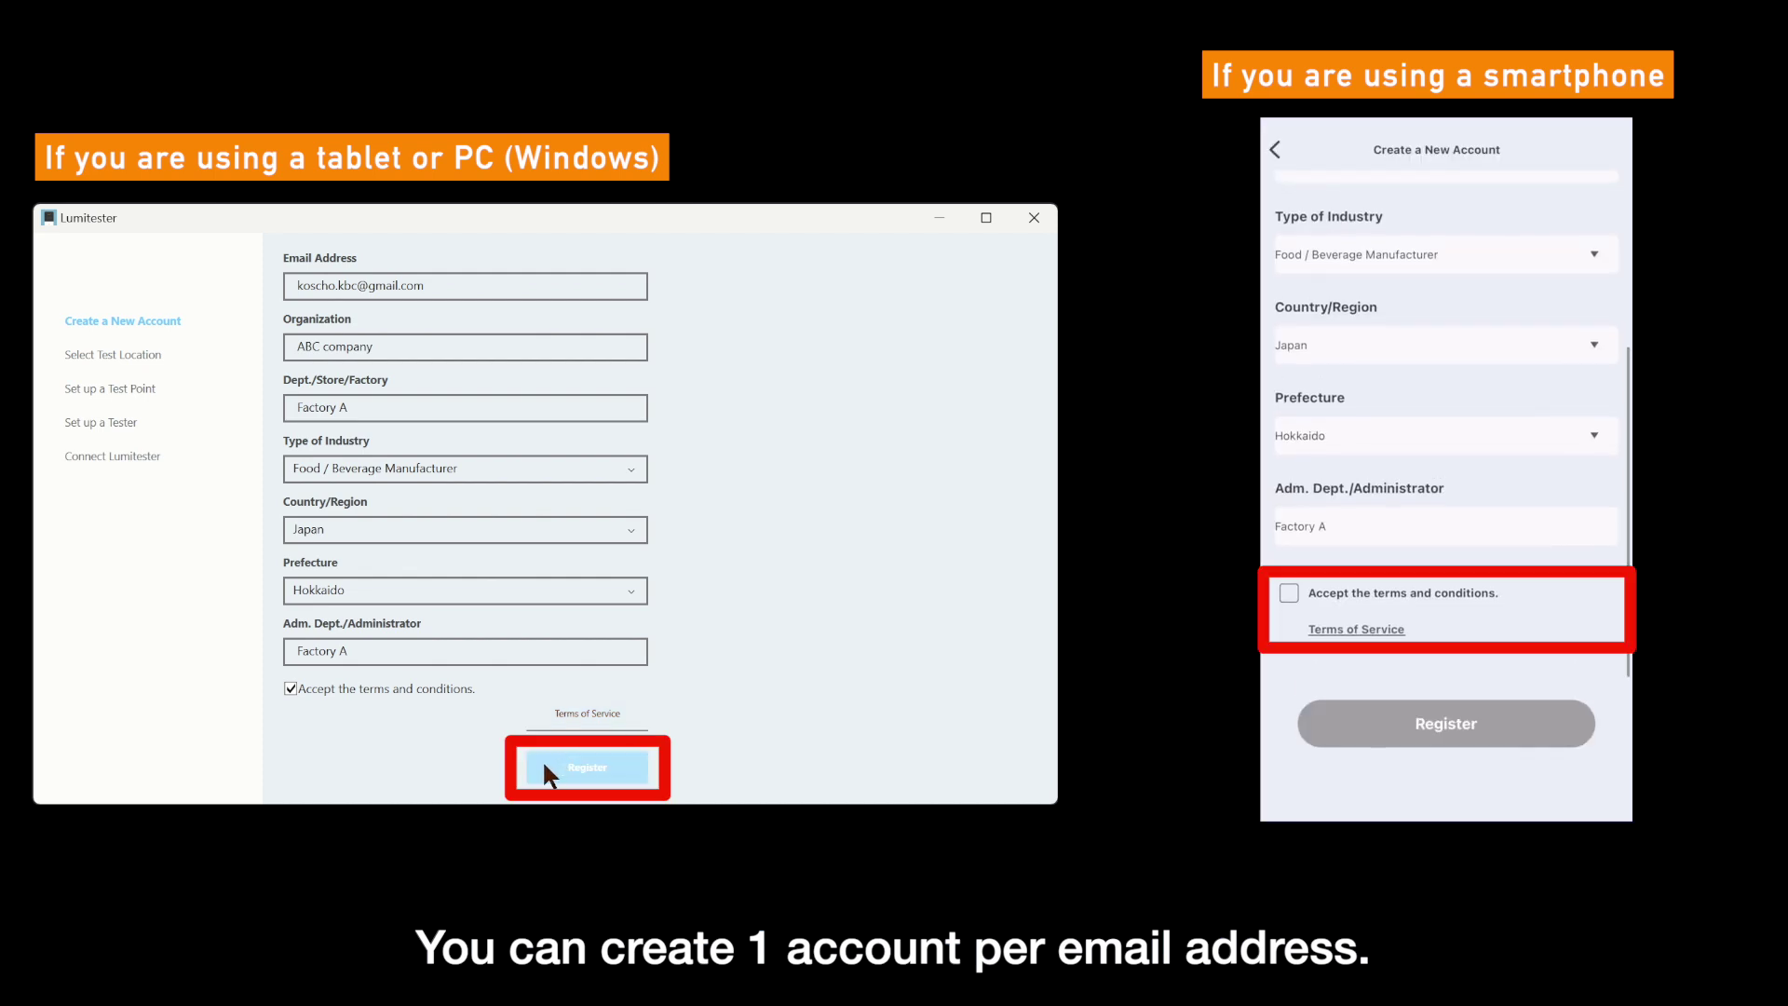
click(549, 762)
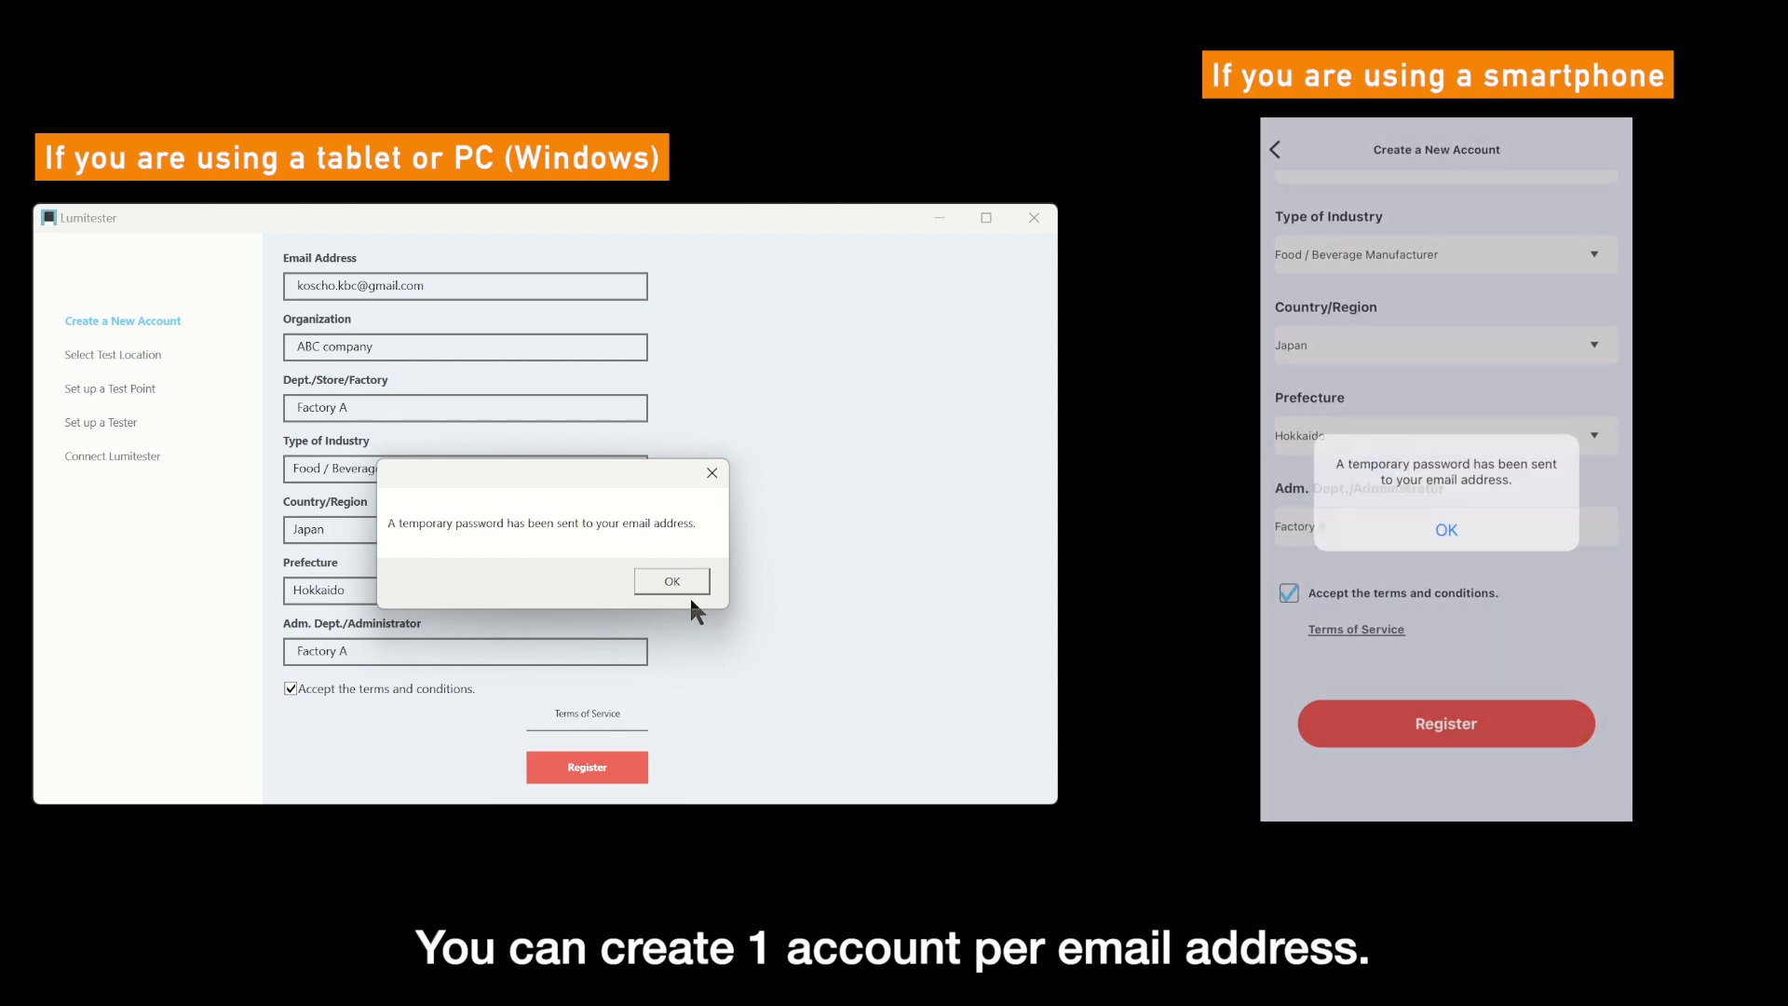
click(691, 584)
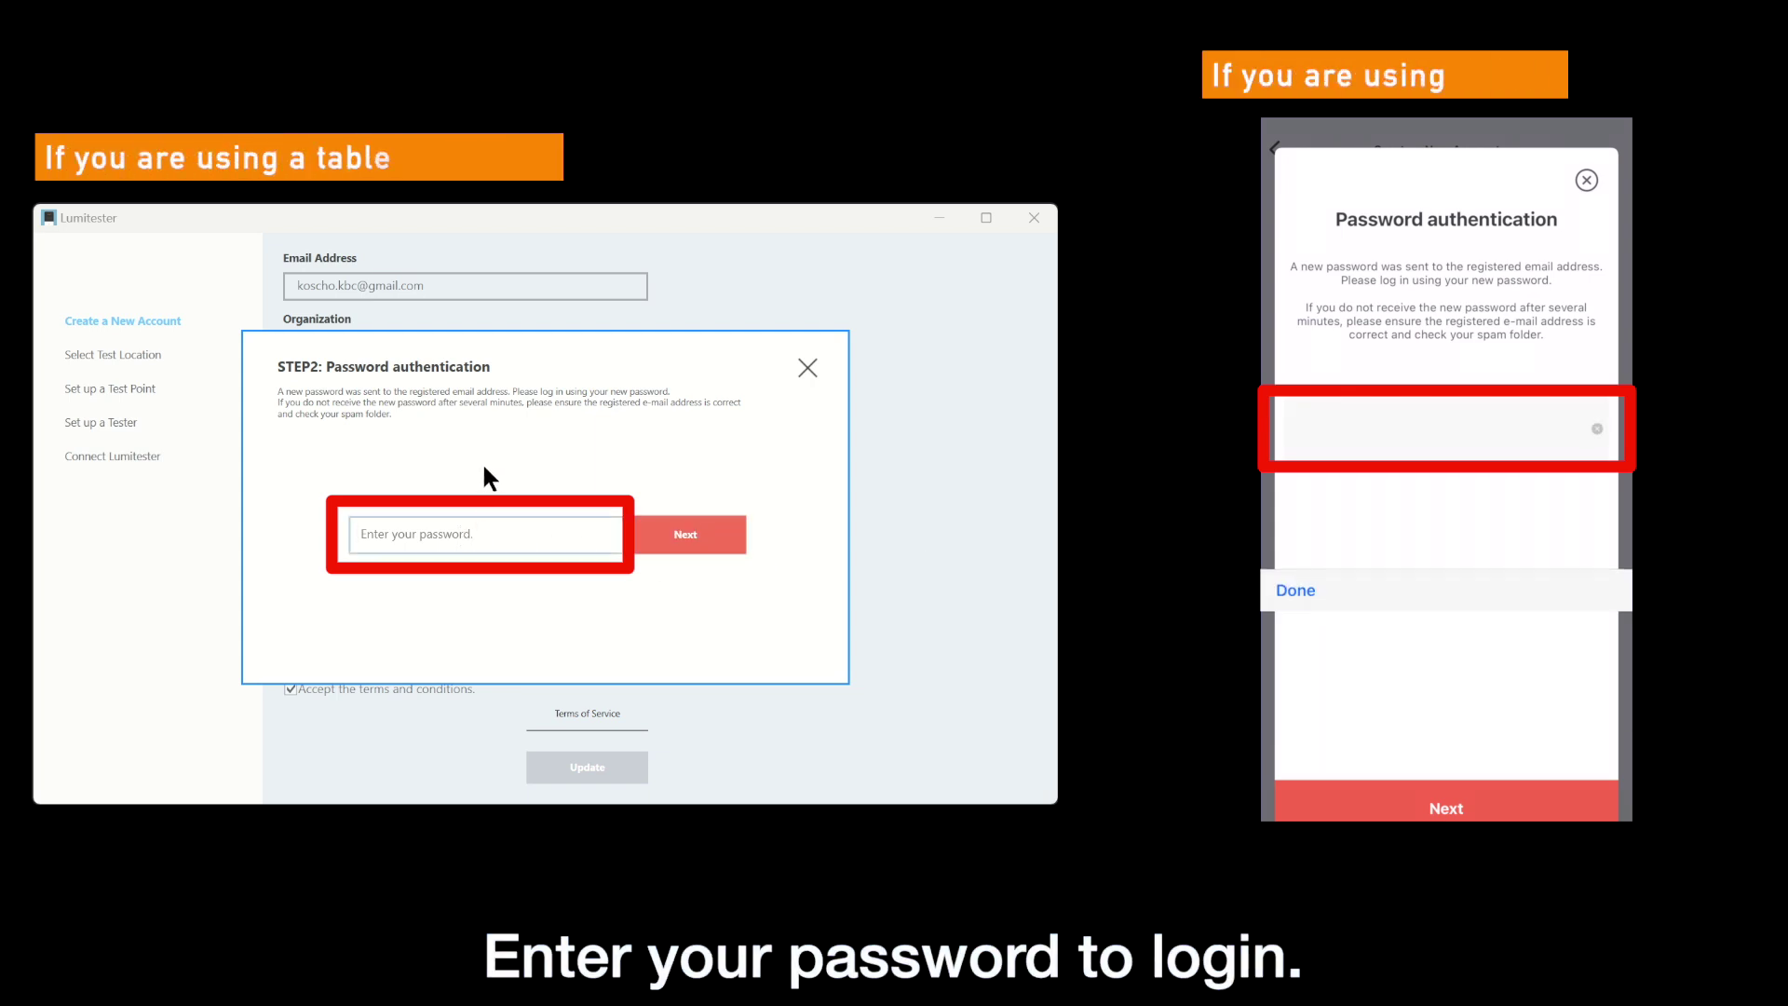
- Log in with the temporary password received by e-mail
text(••)
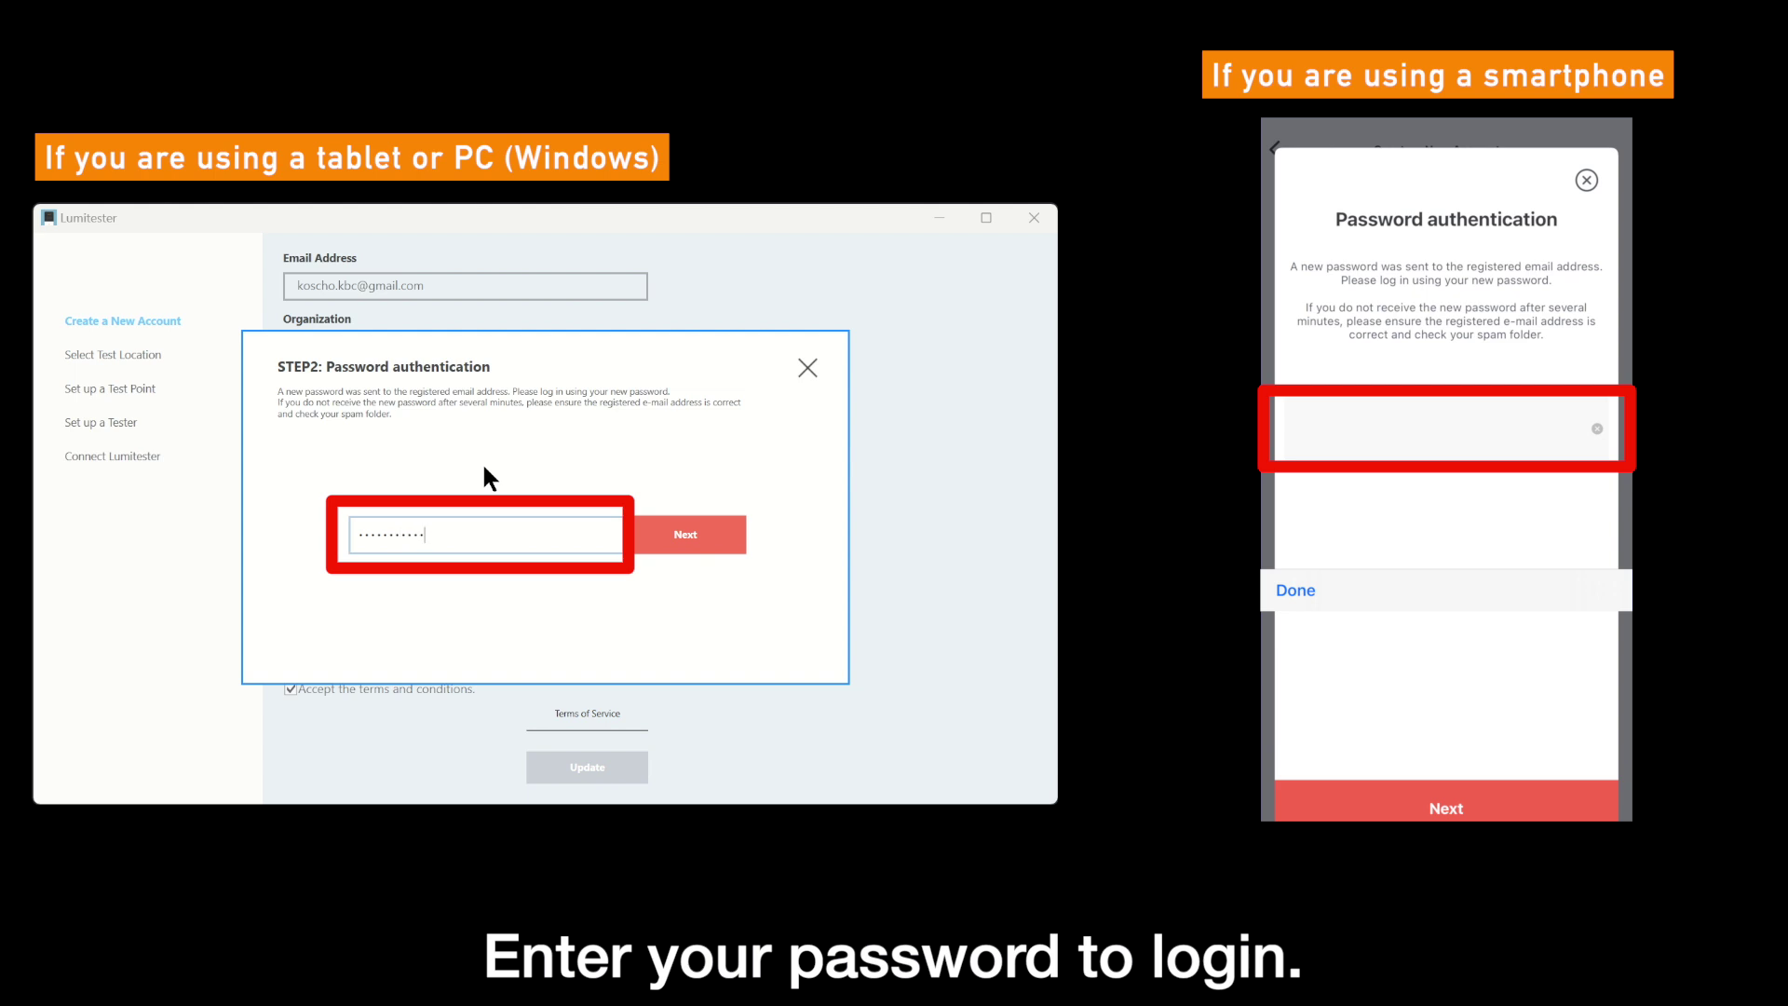
click(712, 531)
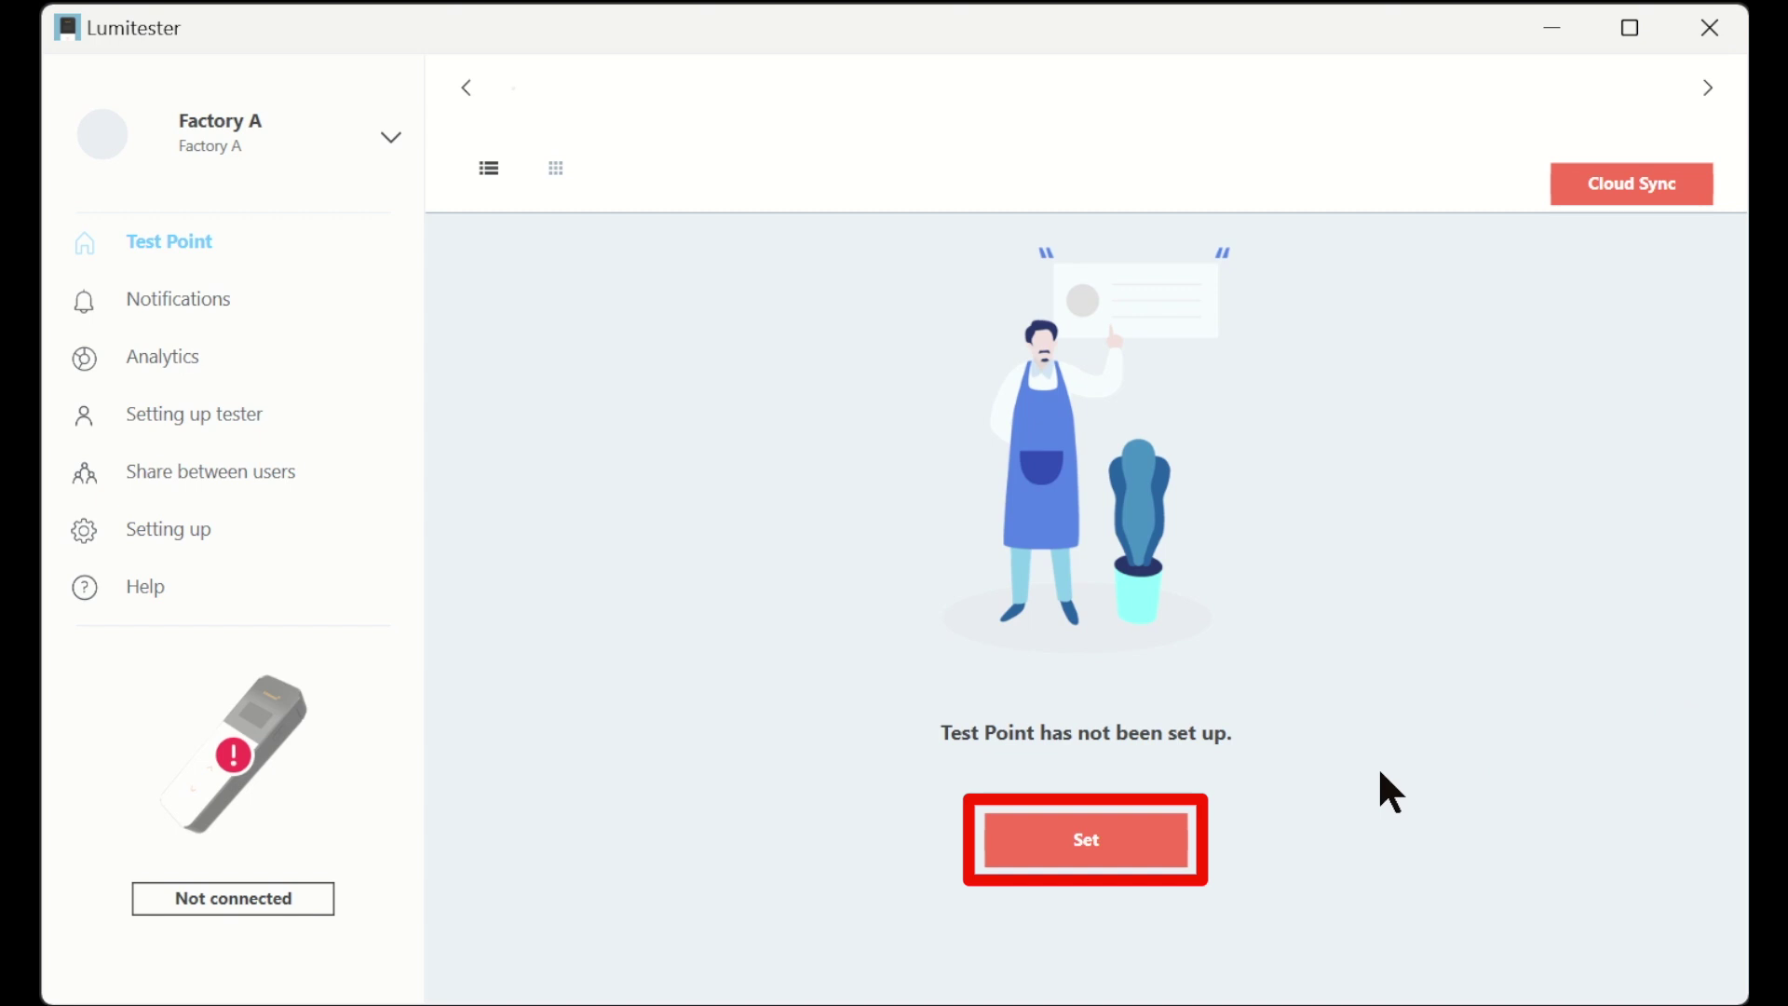
- Add a test point group and rename it from New Test Point Group1 to 'Factory A'
click(1091, 841)
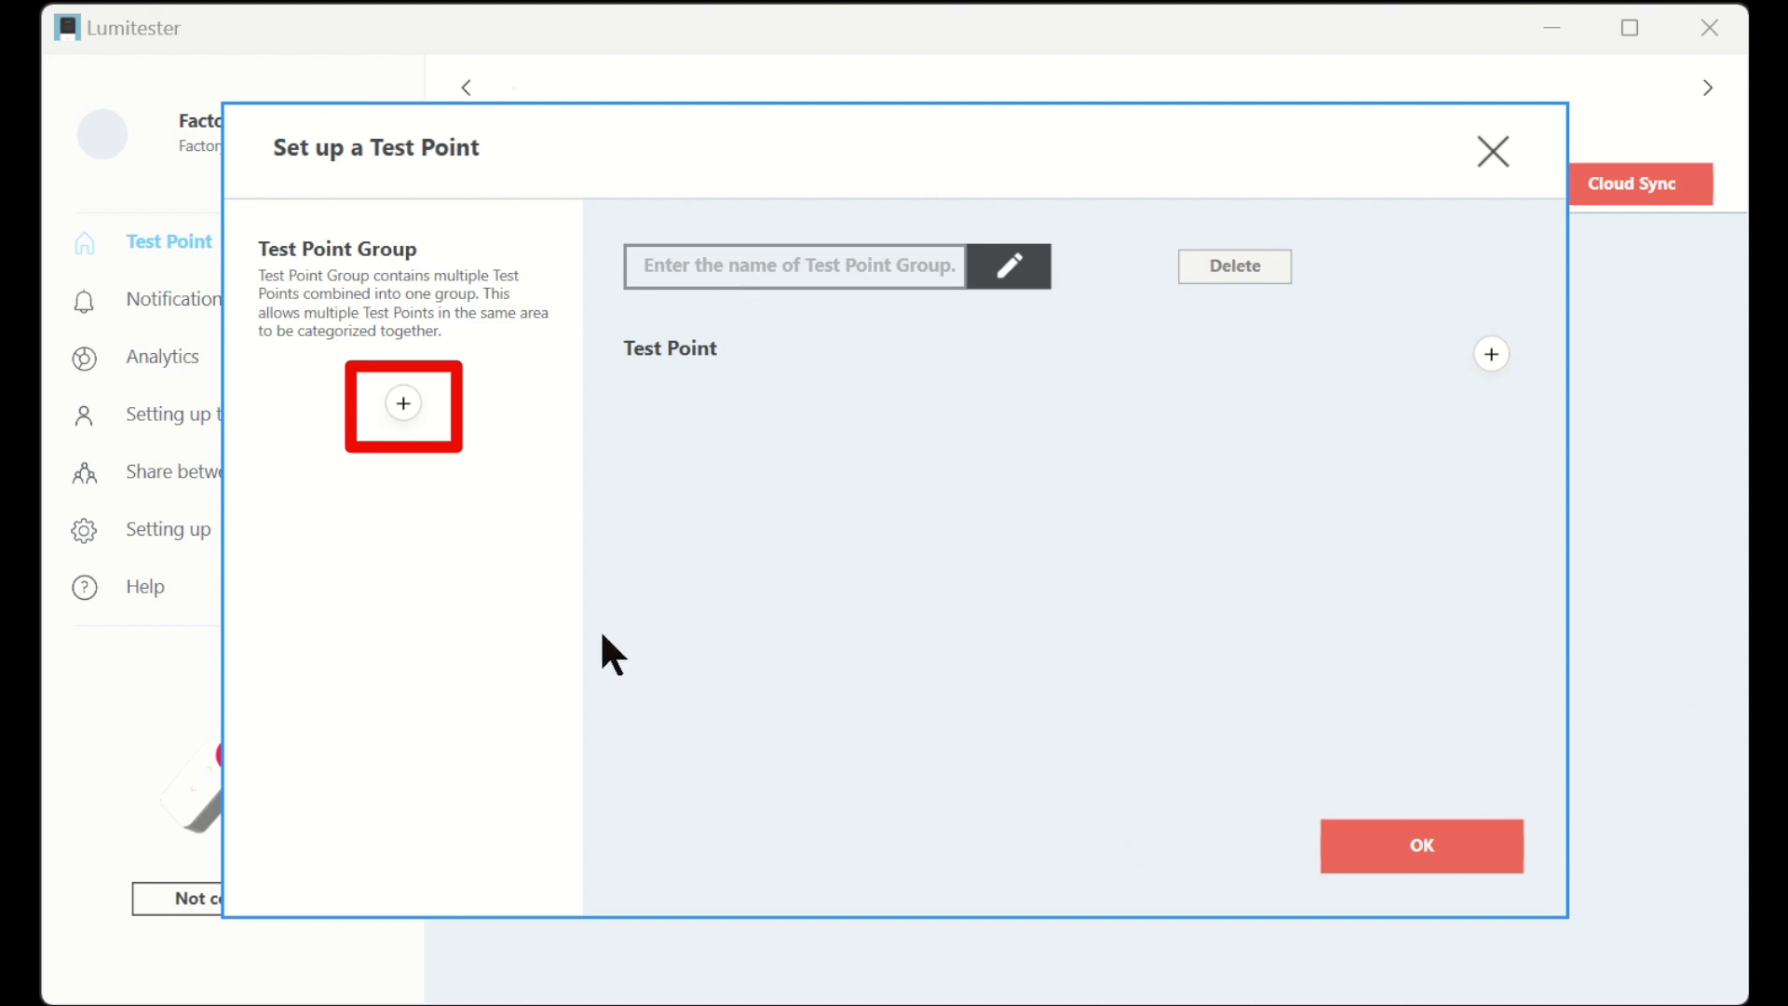
click(407, 413)
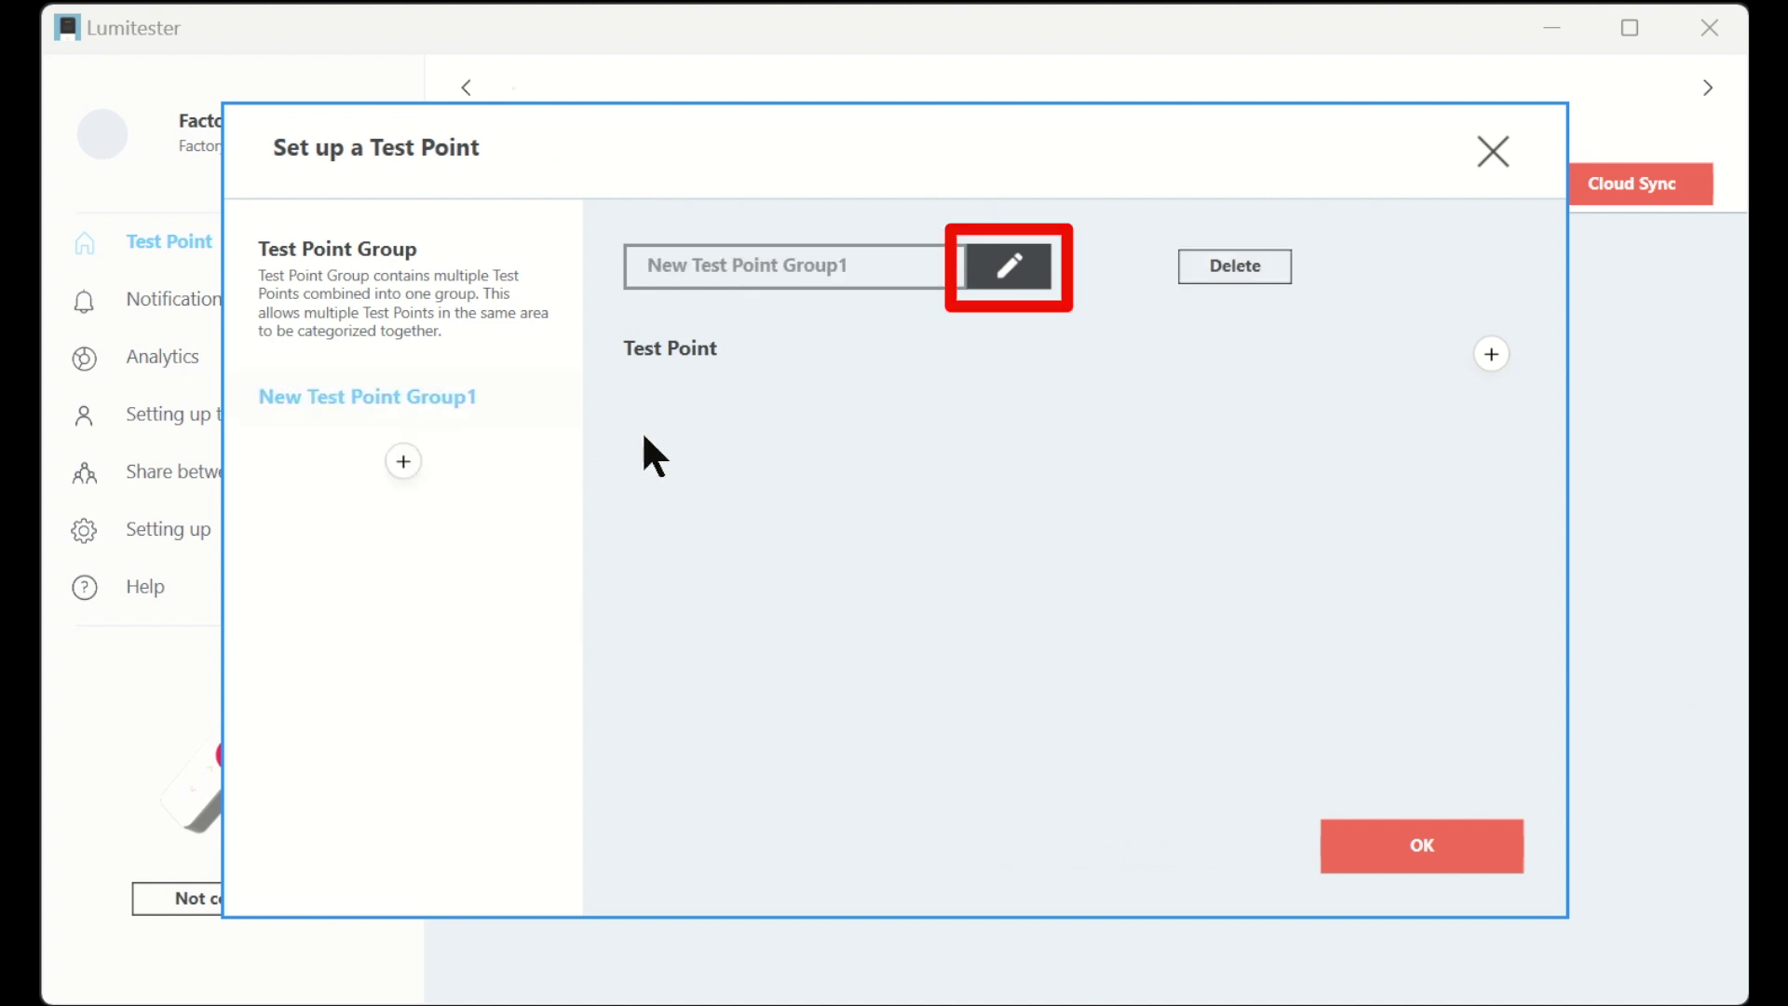
click(1013, 280)
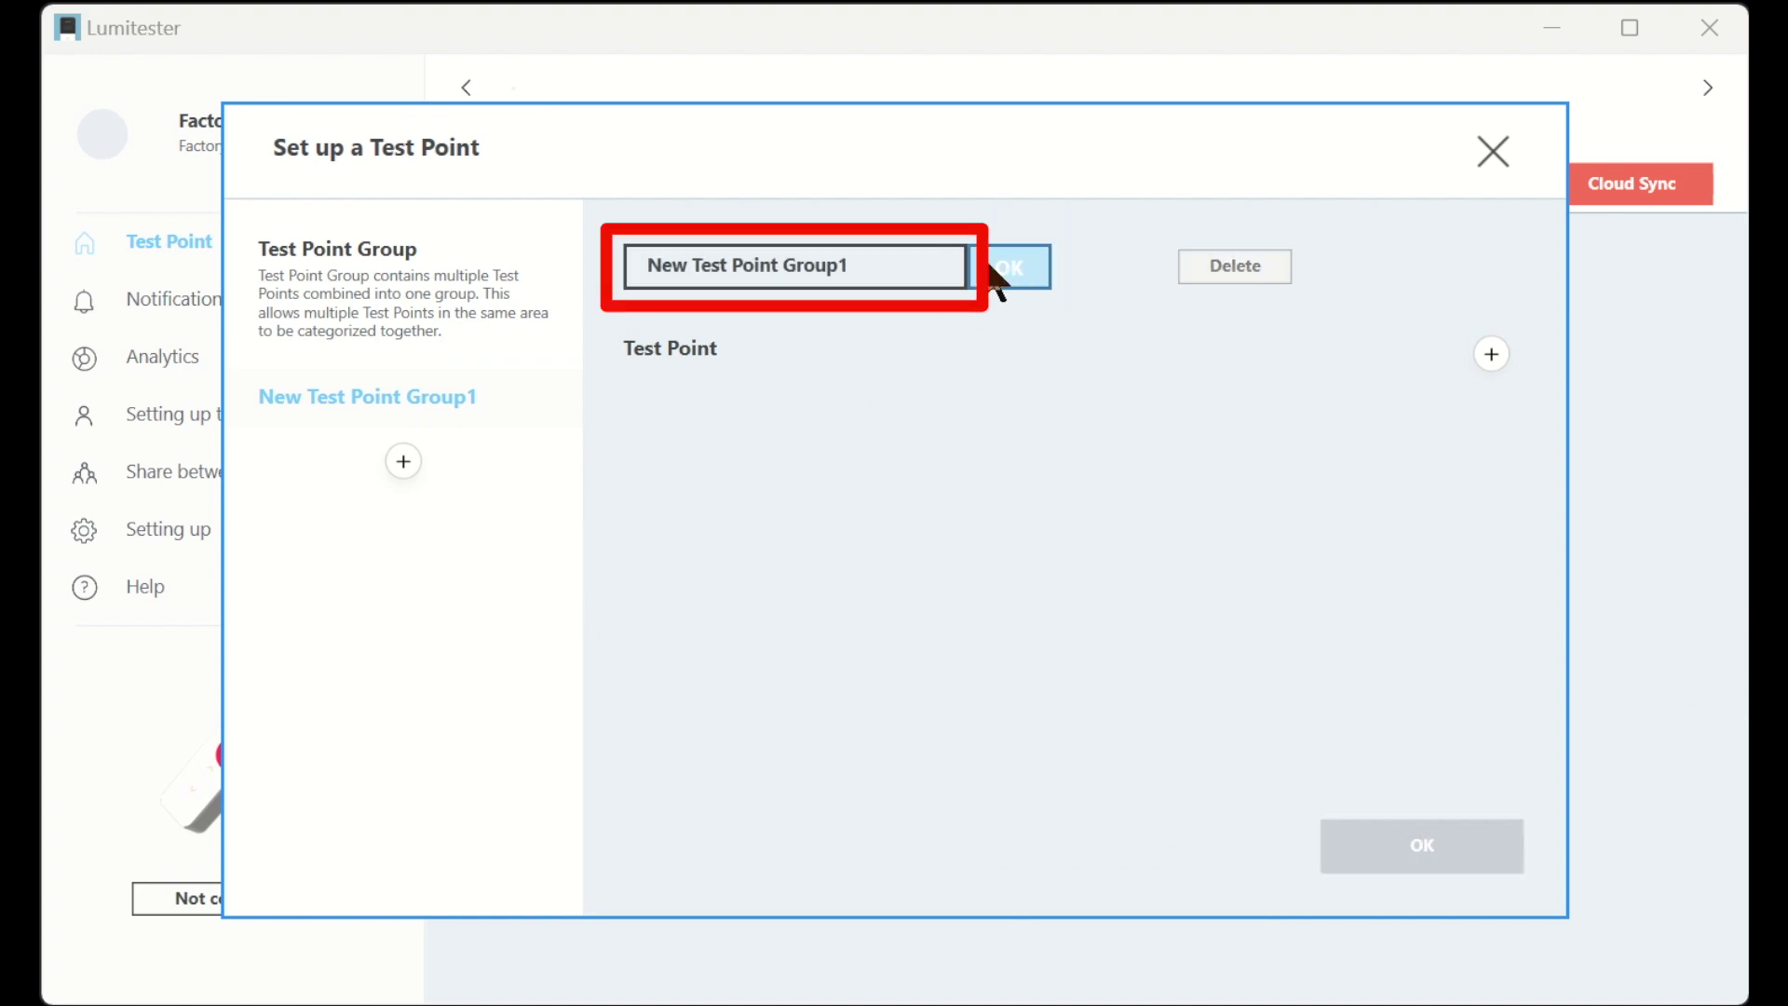
key(BackSpace)
key(BackSpace)
key(BackSpace)
key(BackSpace)
key(BackSpace)
key(BackSpace)
key(BackSpace)
key(BackSpace)
key(BackSpace)
key(BackSpace)
key(BackSpace)
key(BackSpace)
key(BackSpace)
key(BackSpace)
key(BackSpace)
key(BackSpace)
key(BackSpace)
key(BackSpace)
key(BackSpace)
key(BackSpace)
text(Fa)
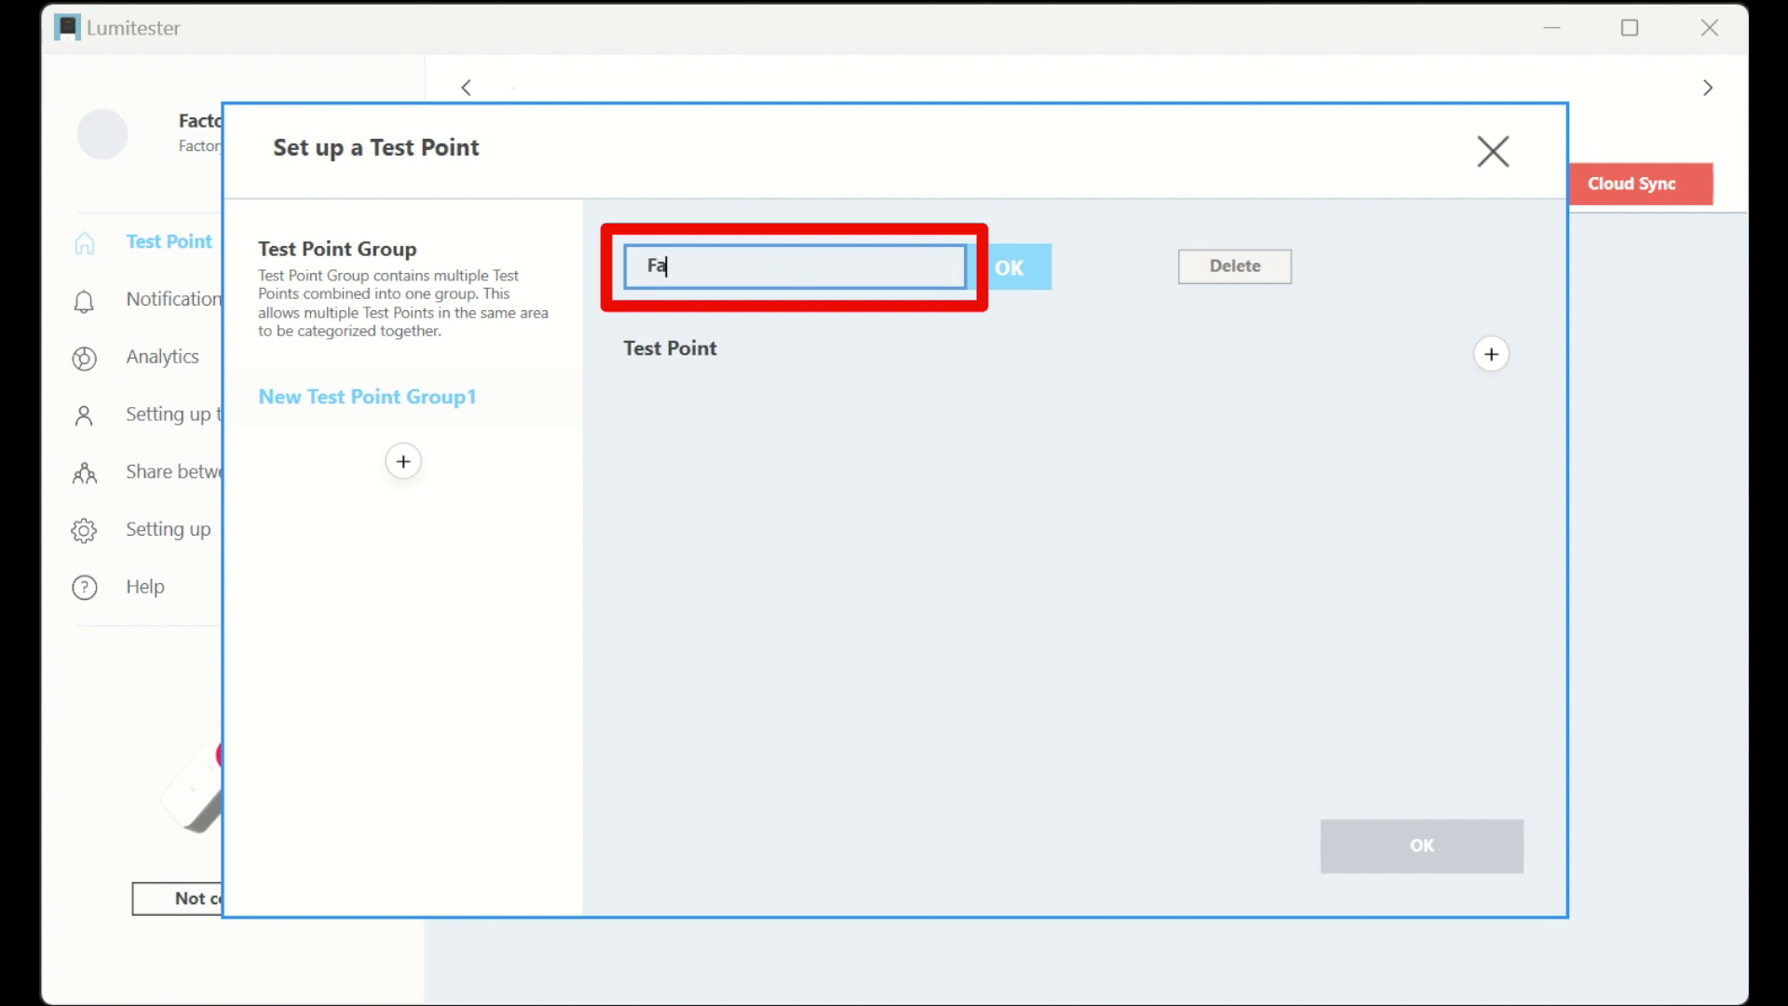
text(ctory A)
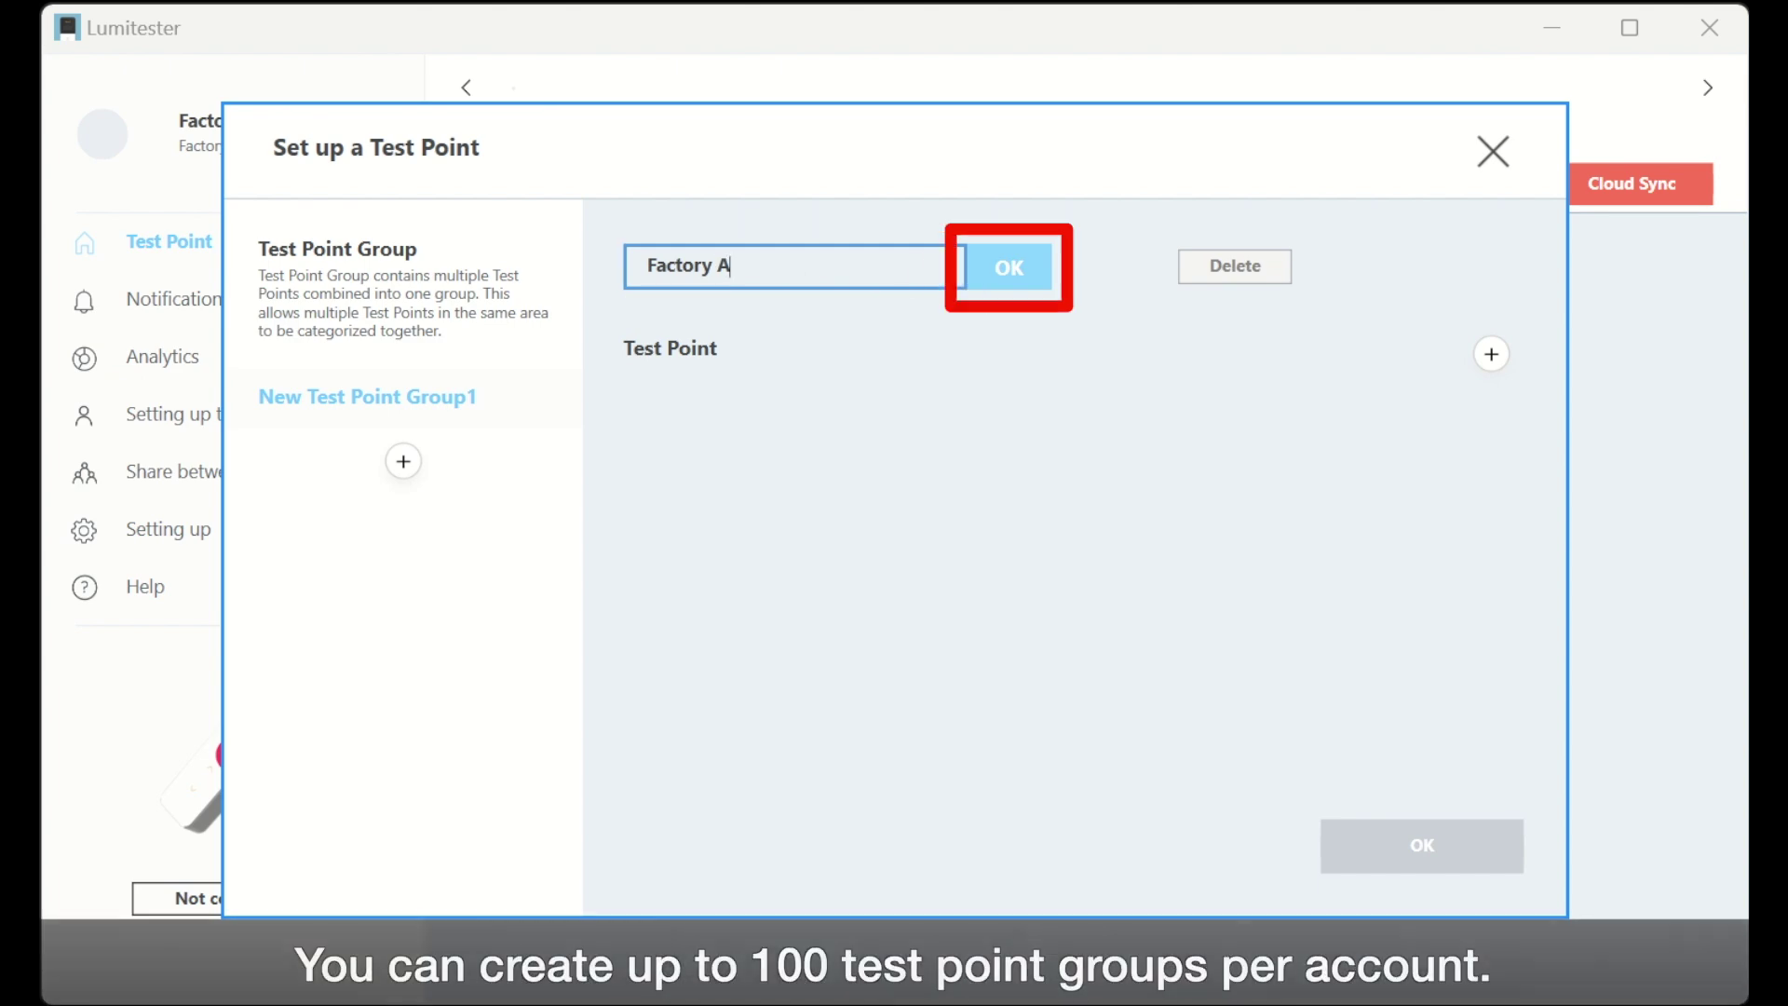
click(1028, 272)
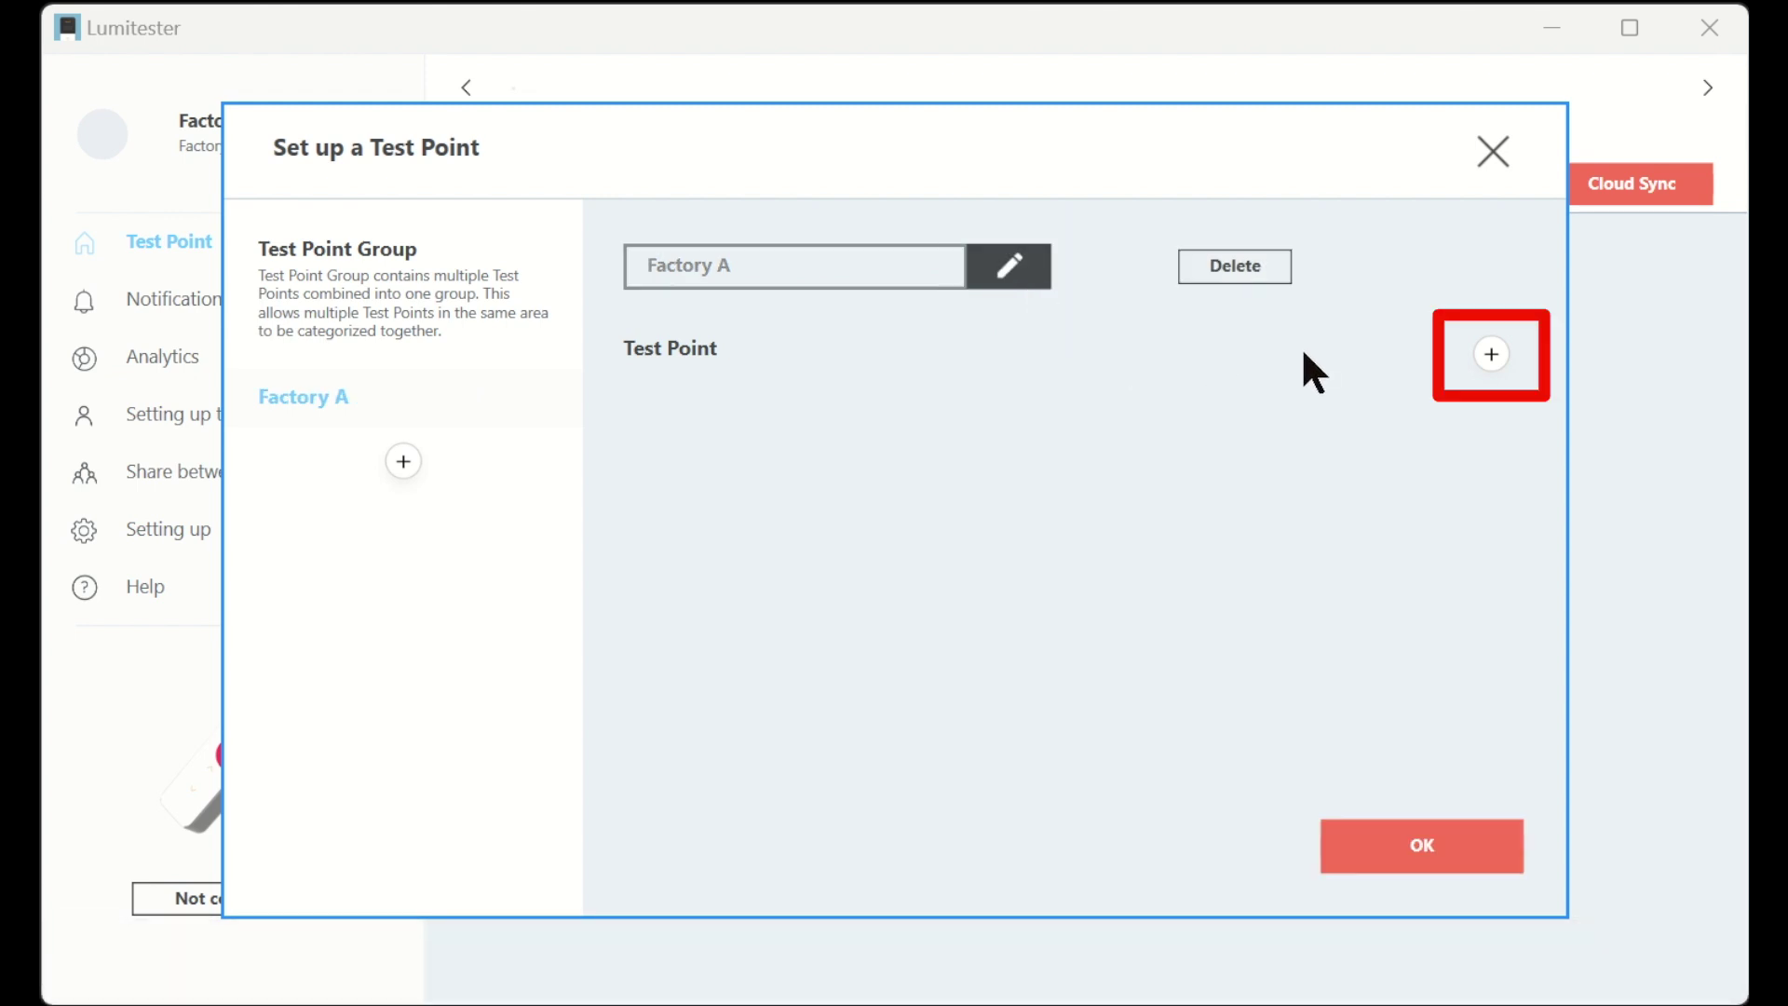
- Add a Sink test point to Factory A and rename it 'Sink A'
click(1490, 356)
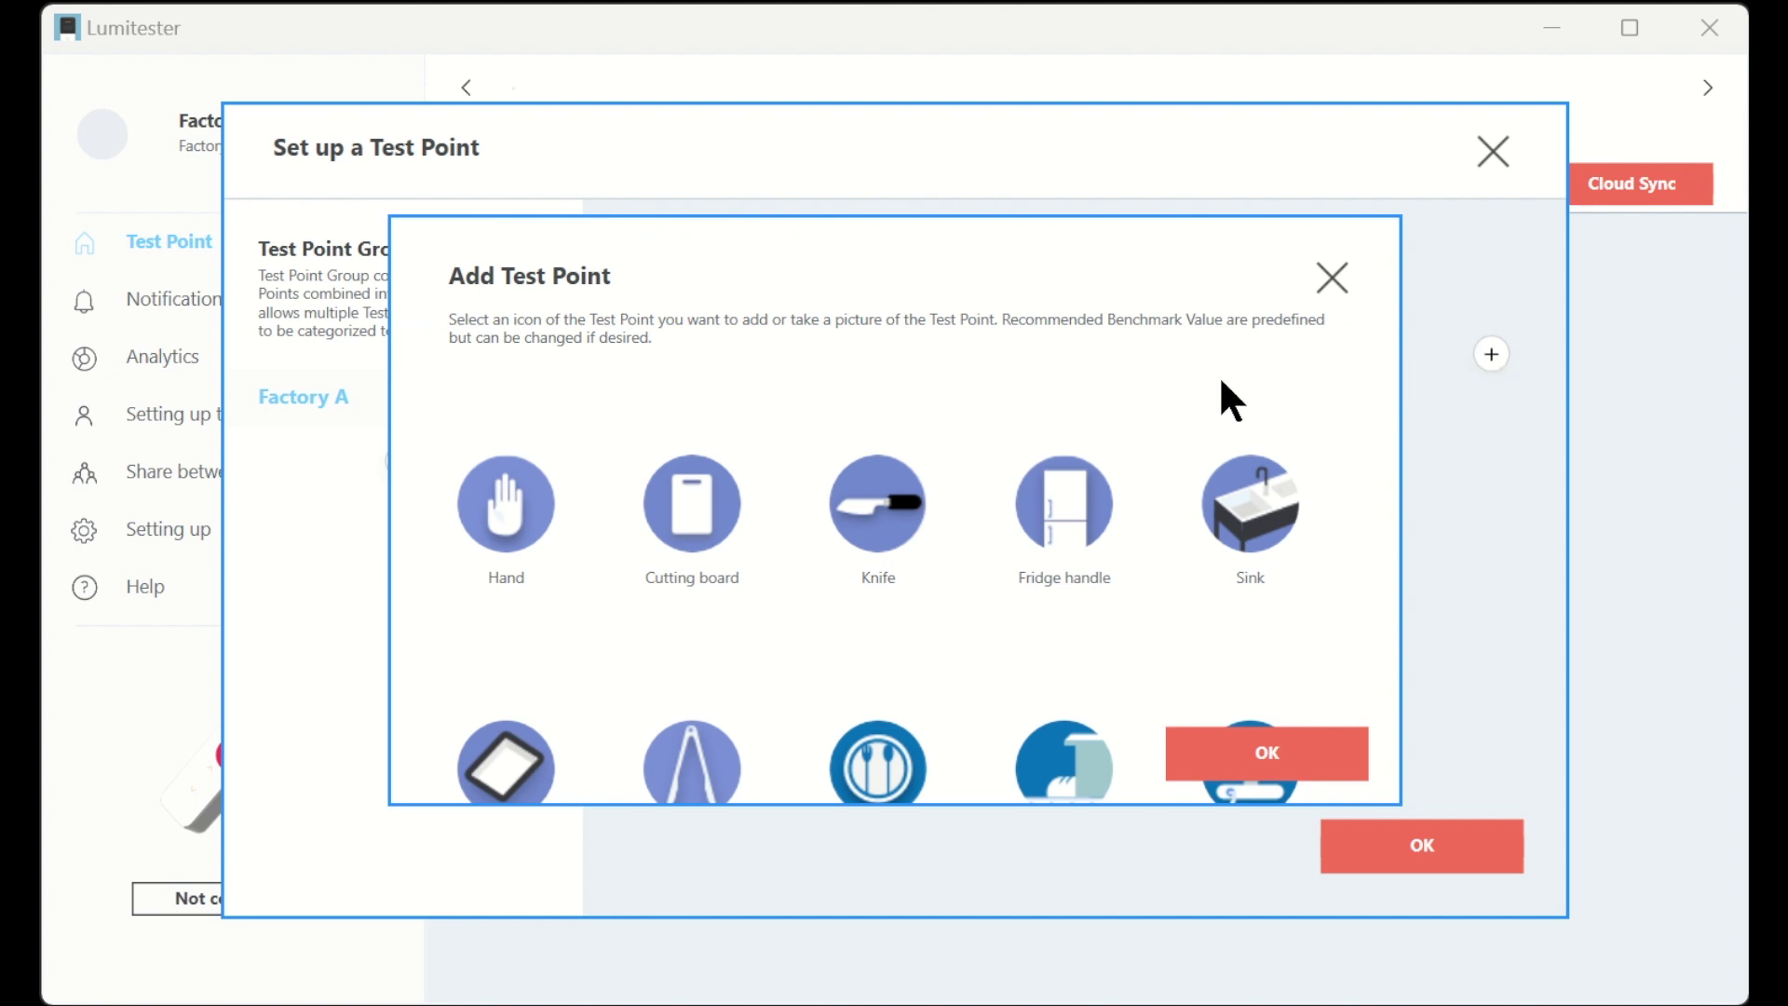
click(1246, 491)
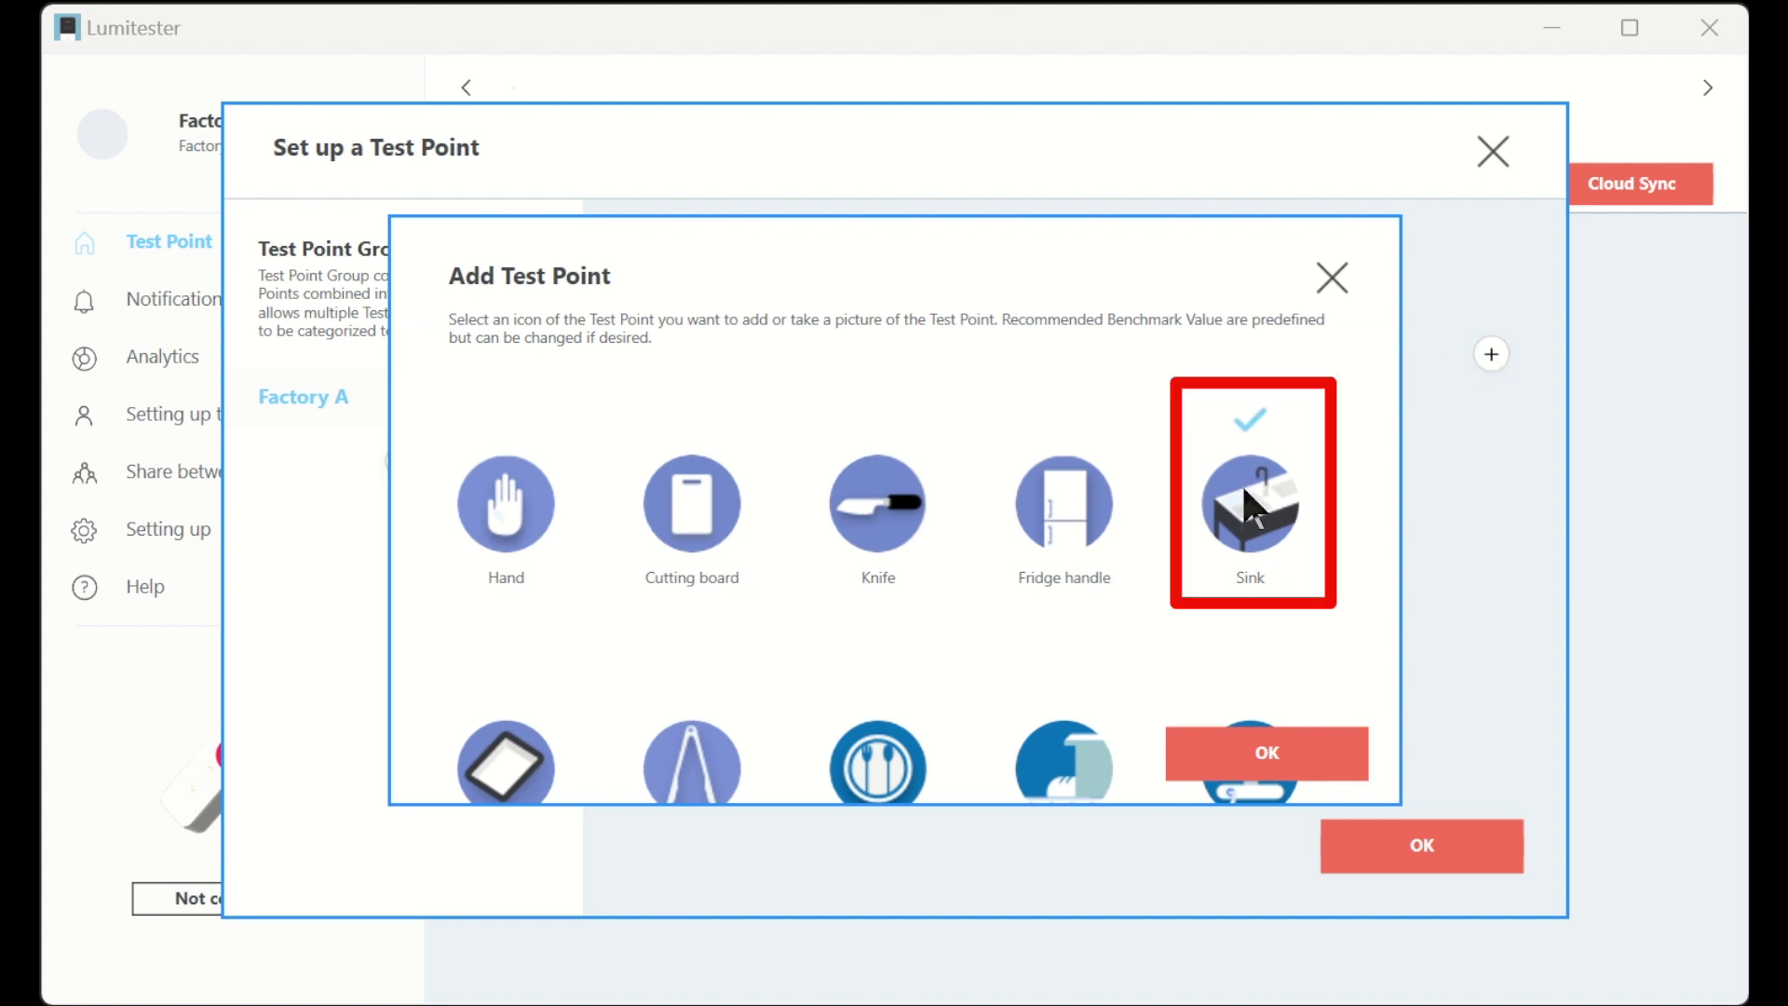
click(1179, 746)
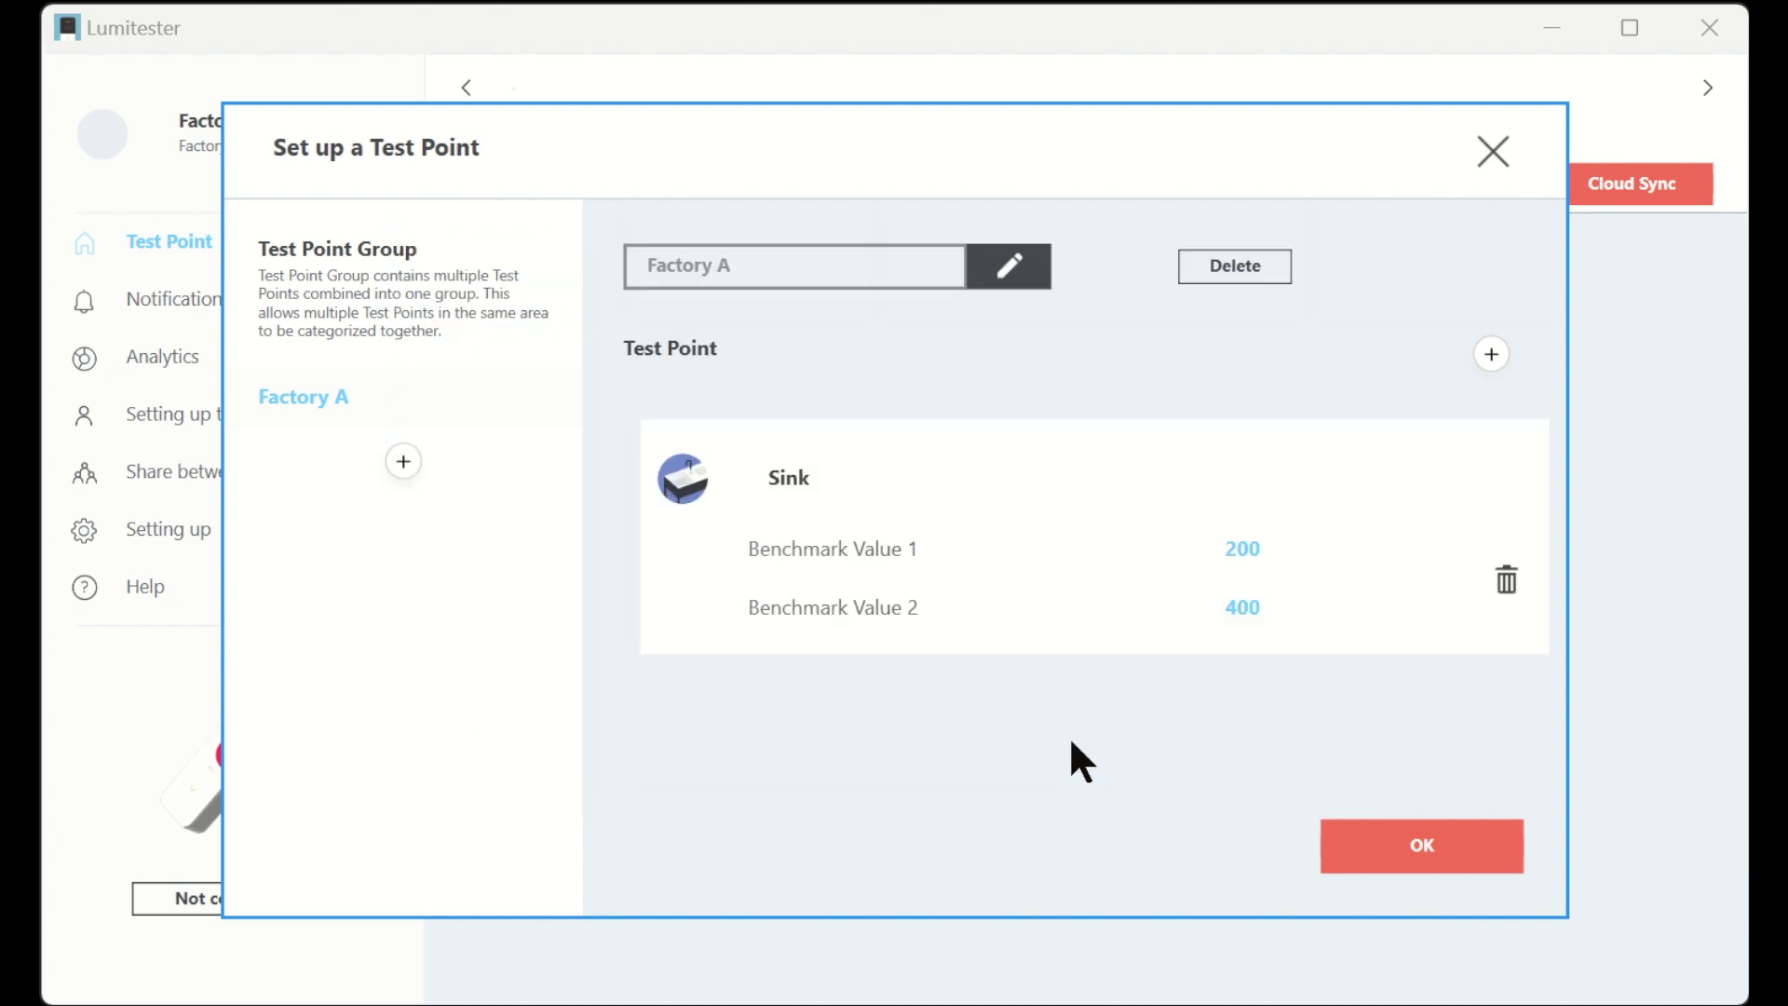
click(821, 482)
text(A)
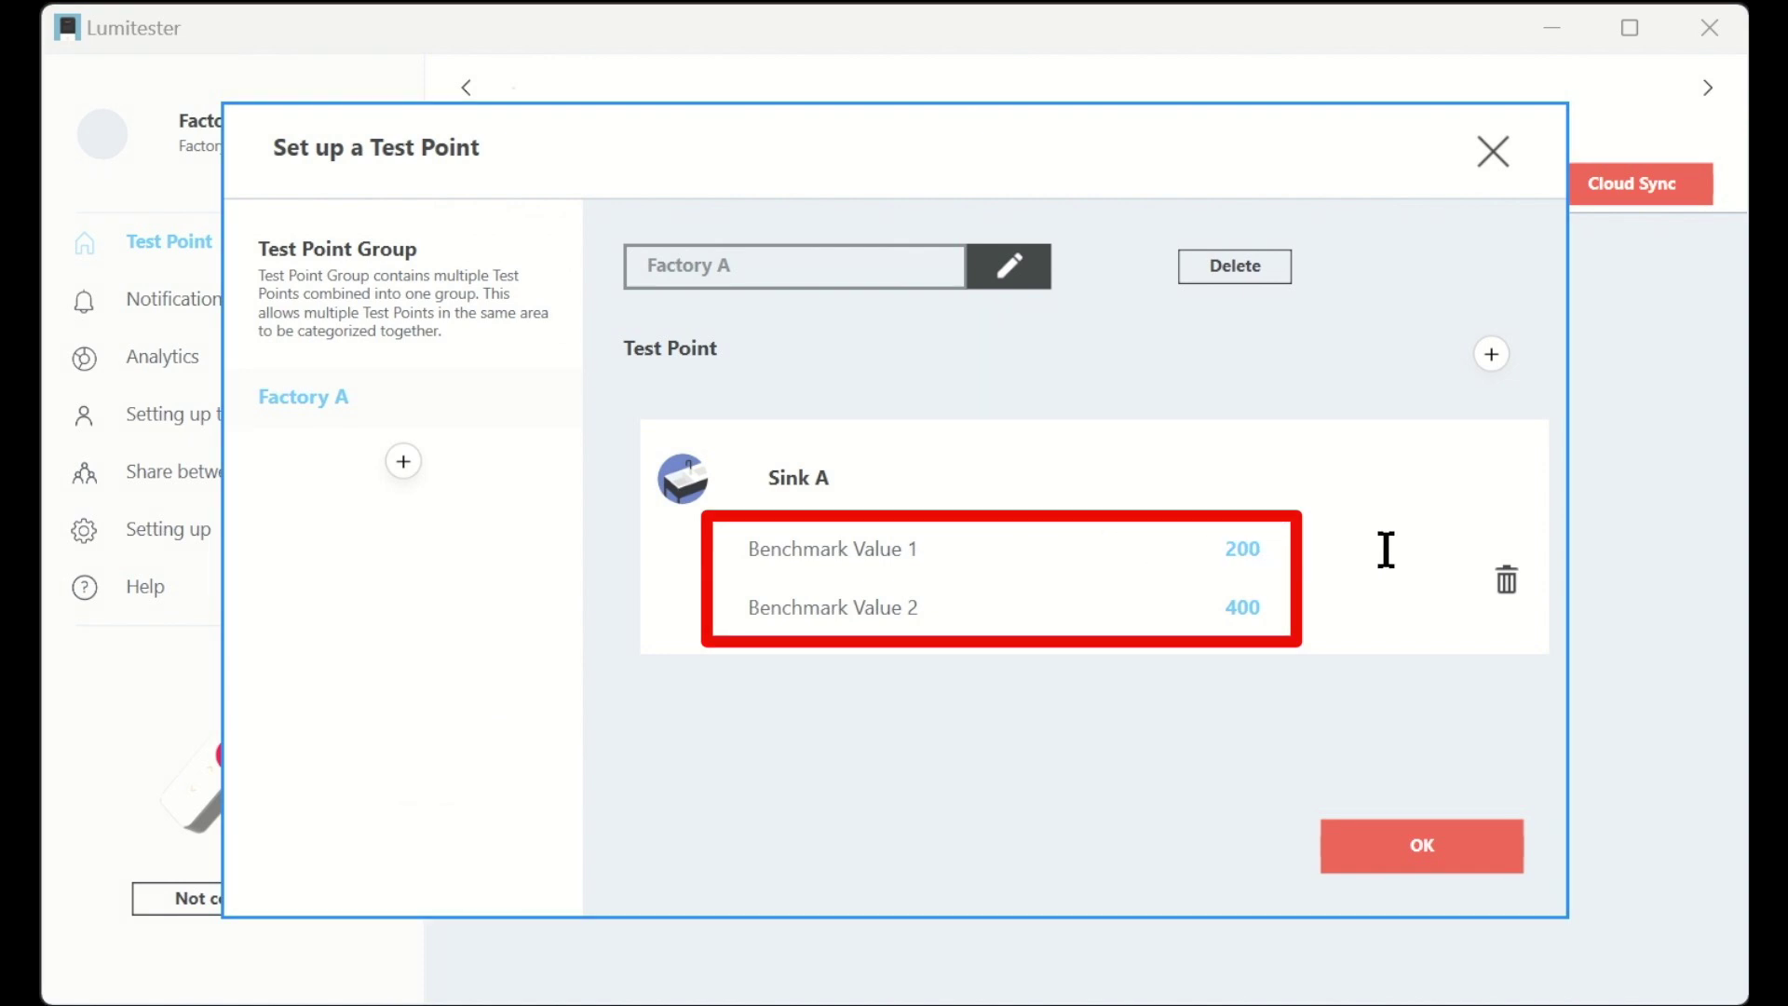
- Add a Knife test point named 'Knife A' and save the Factory A setup
click(1491, 354)
click(877, 503)
click(1197, 750)
click(866, 660)
text(A)
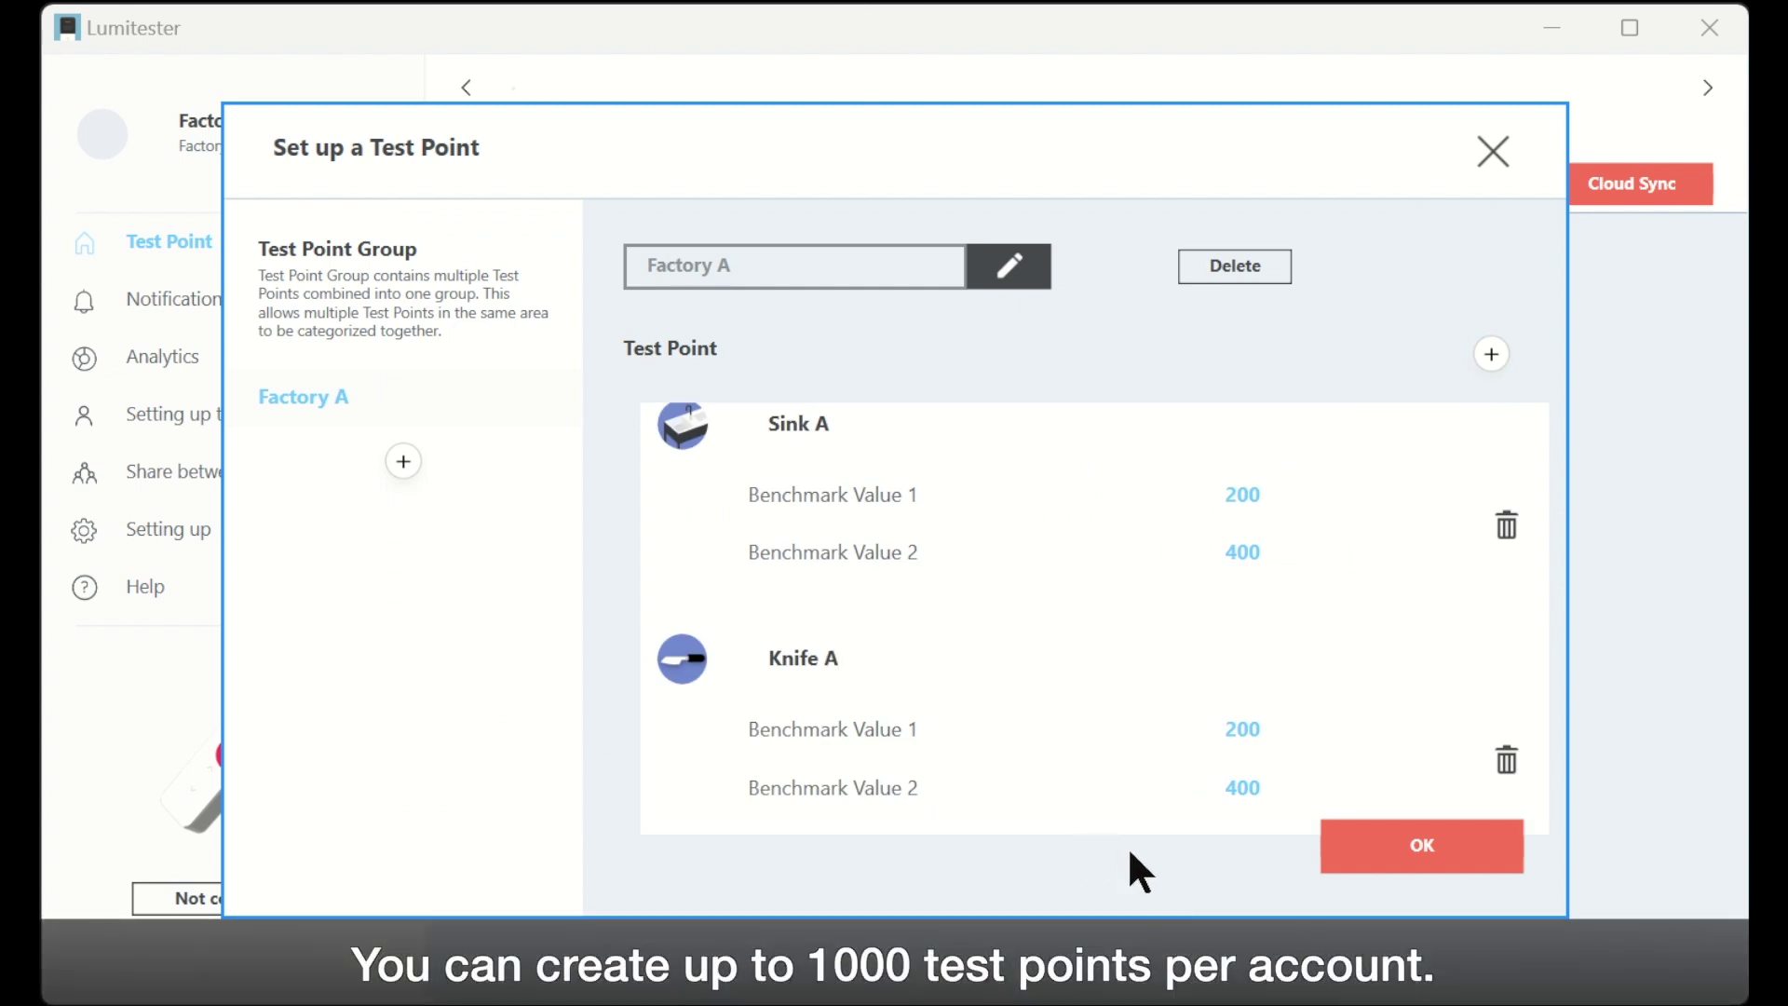
click(1407, 848)
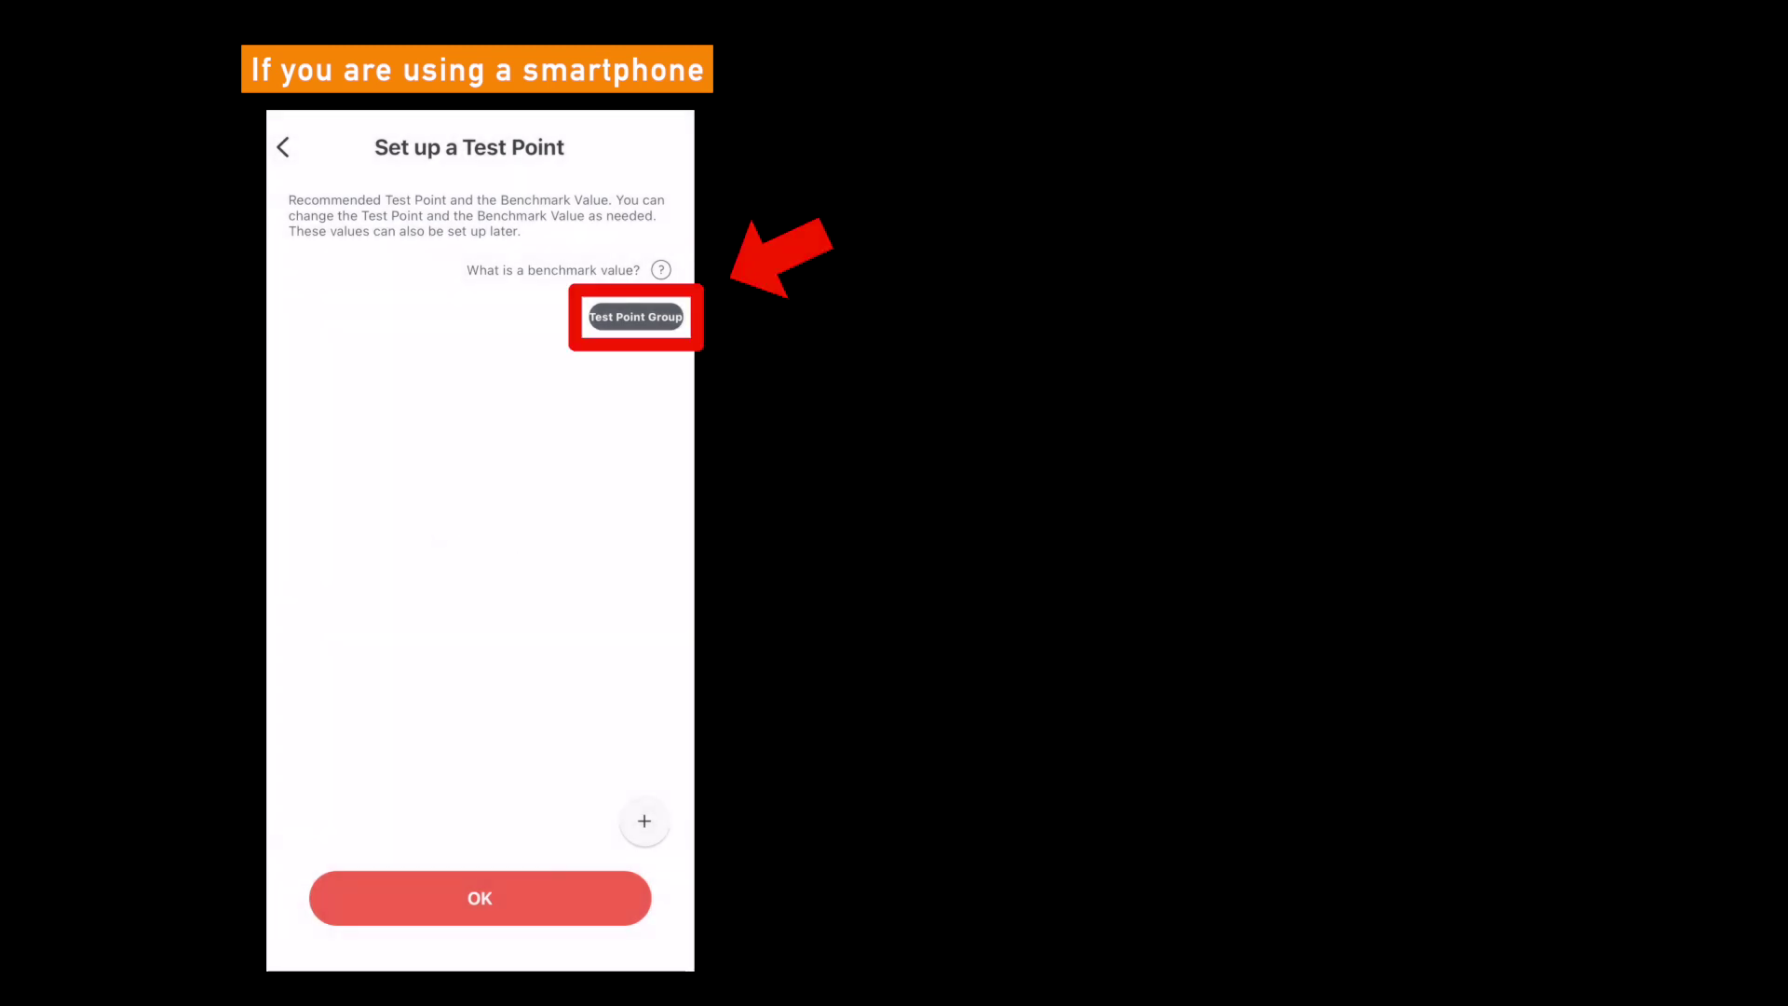
- On the phone, add a new test point group named 'Factory A' and save it
click(636, 316)
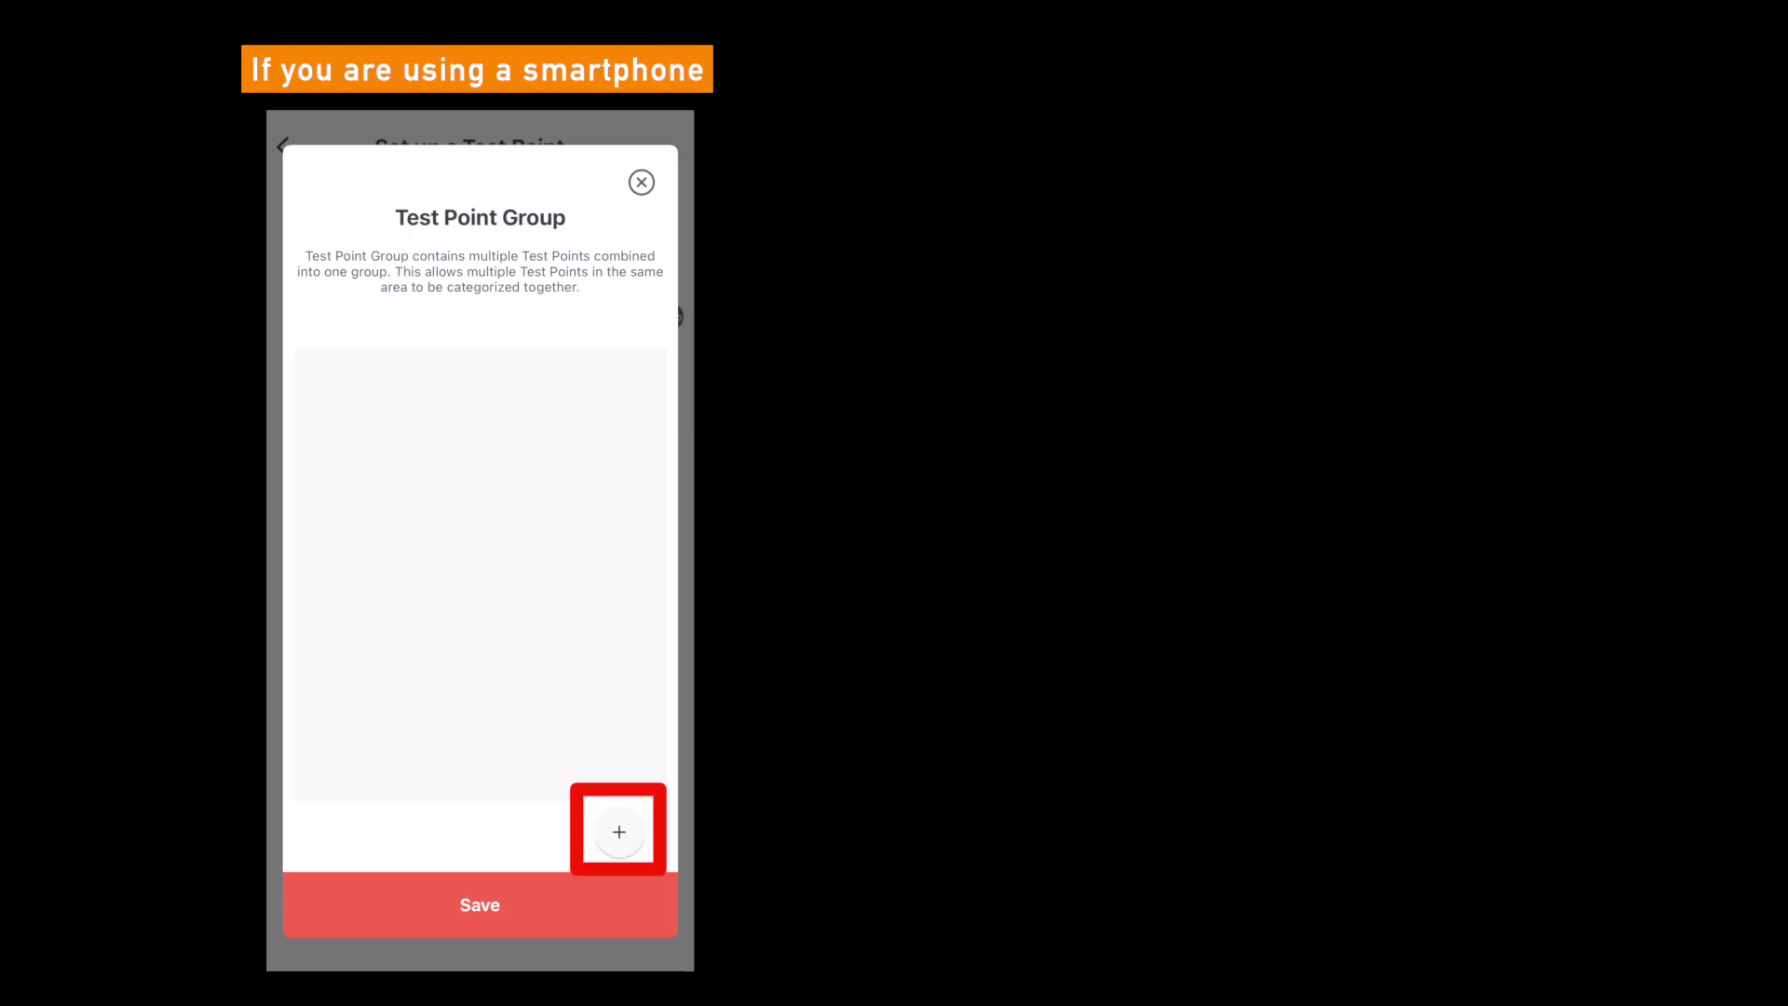
click(619, 831)
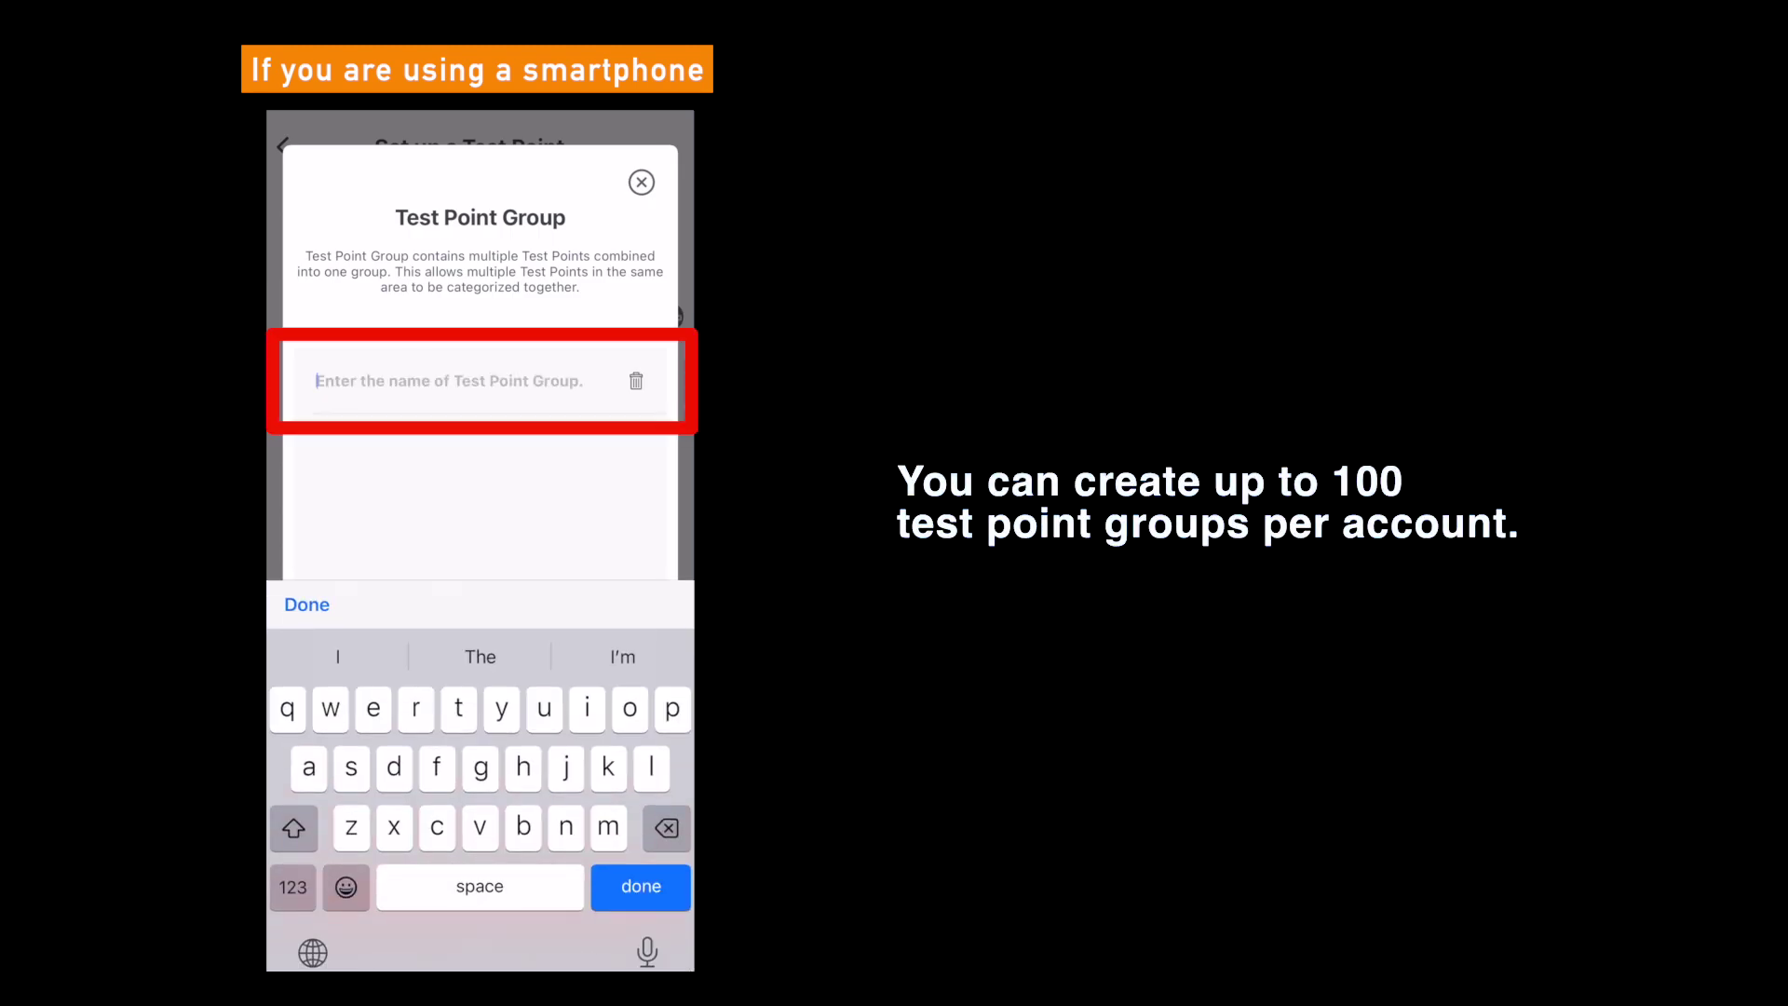
text(Fact)
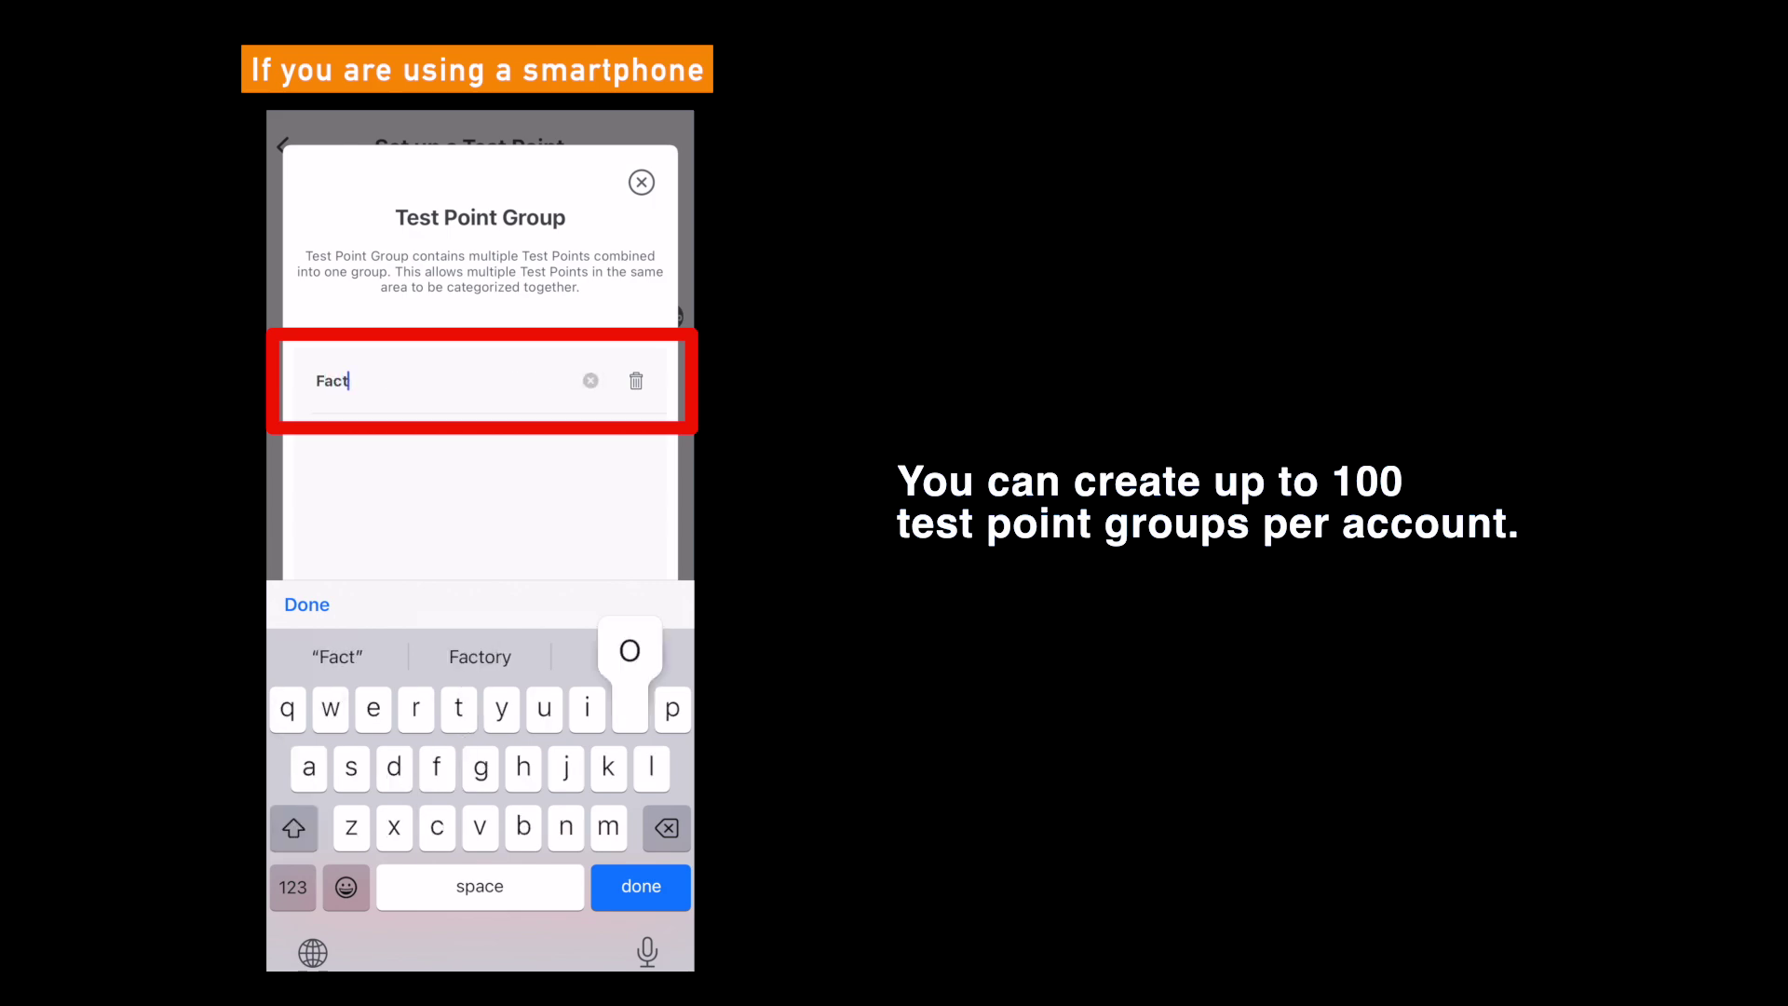
text(ory A)
key(Return)
click(480, 905)
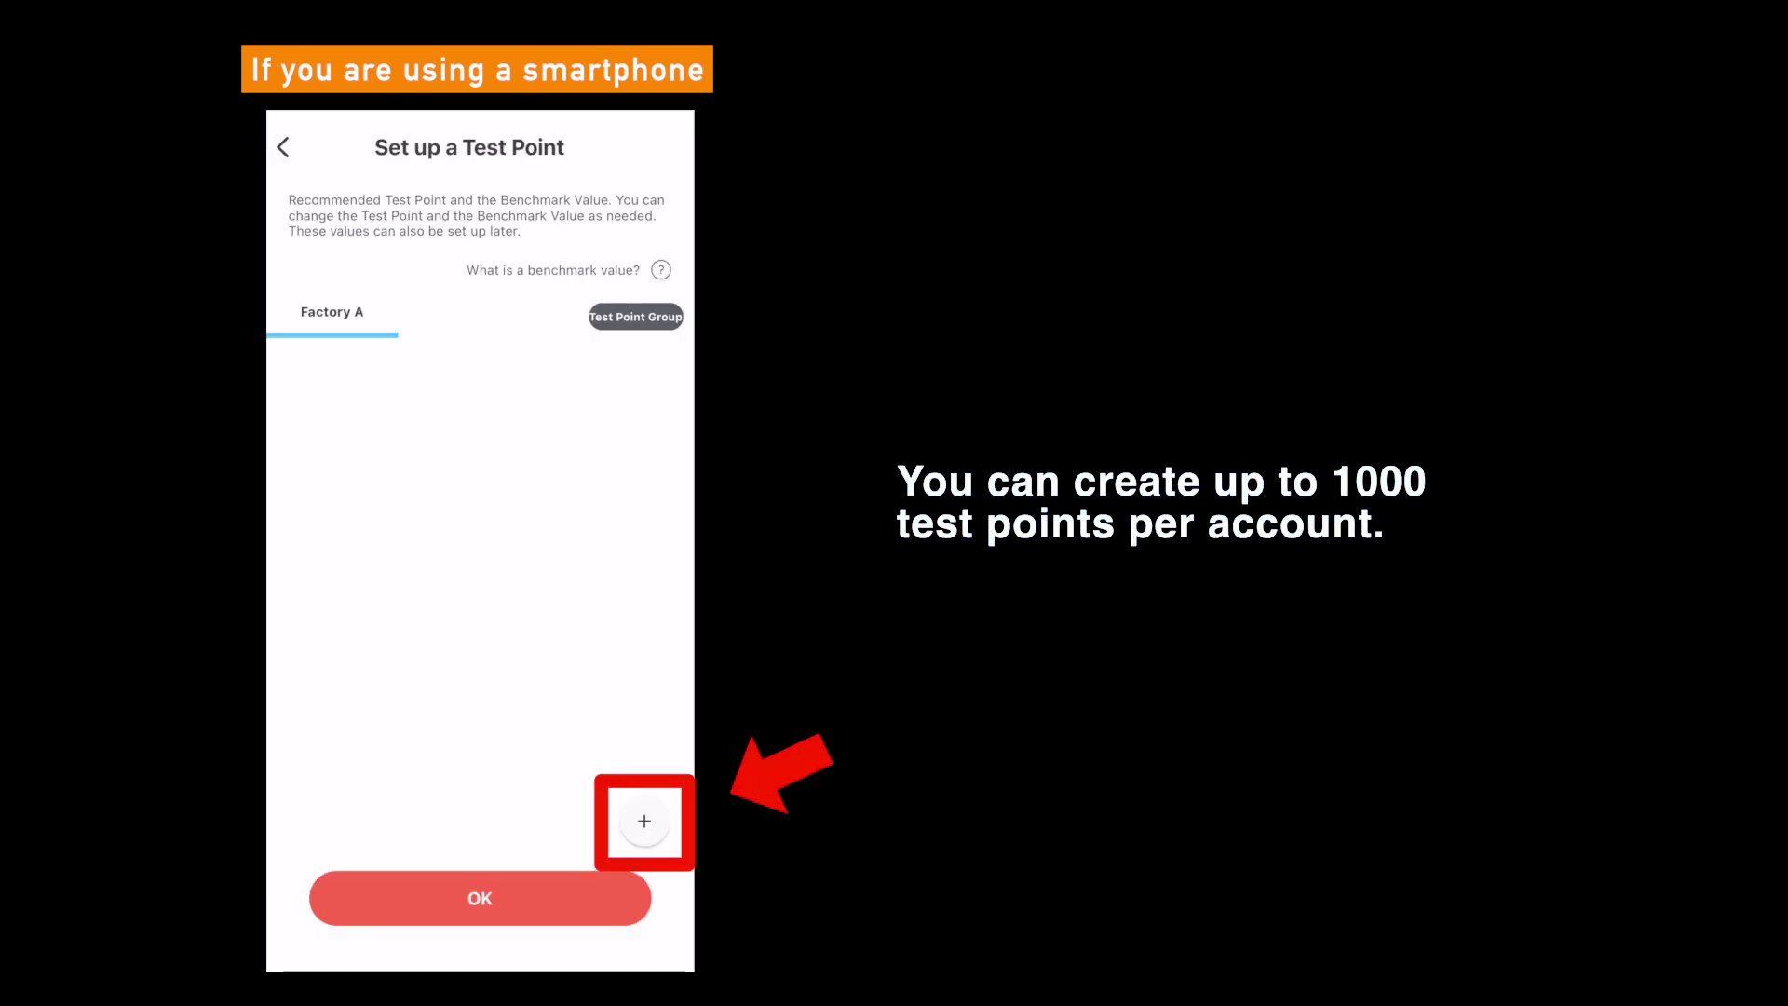
- On the phone, add a Sink test point to Factory A and rename it 'Sink A'
click(645, 820)
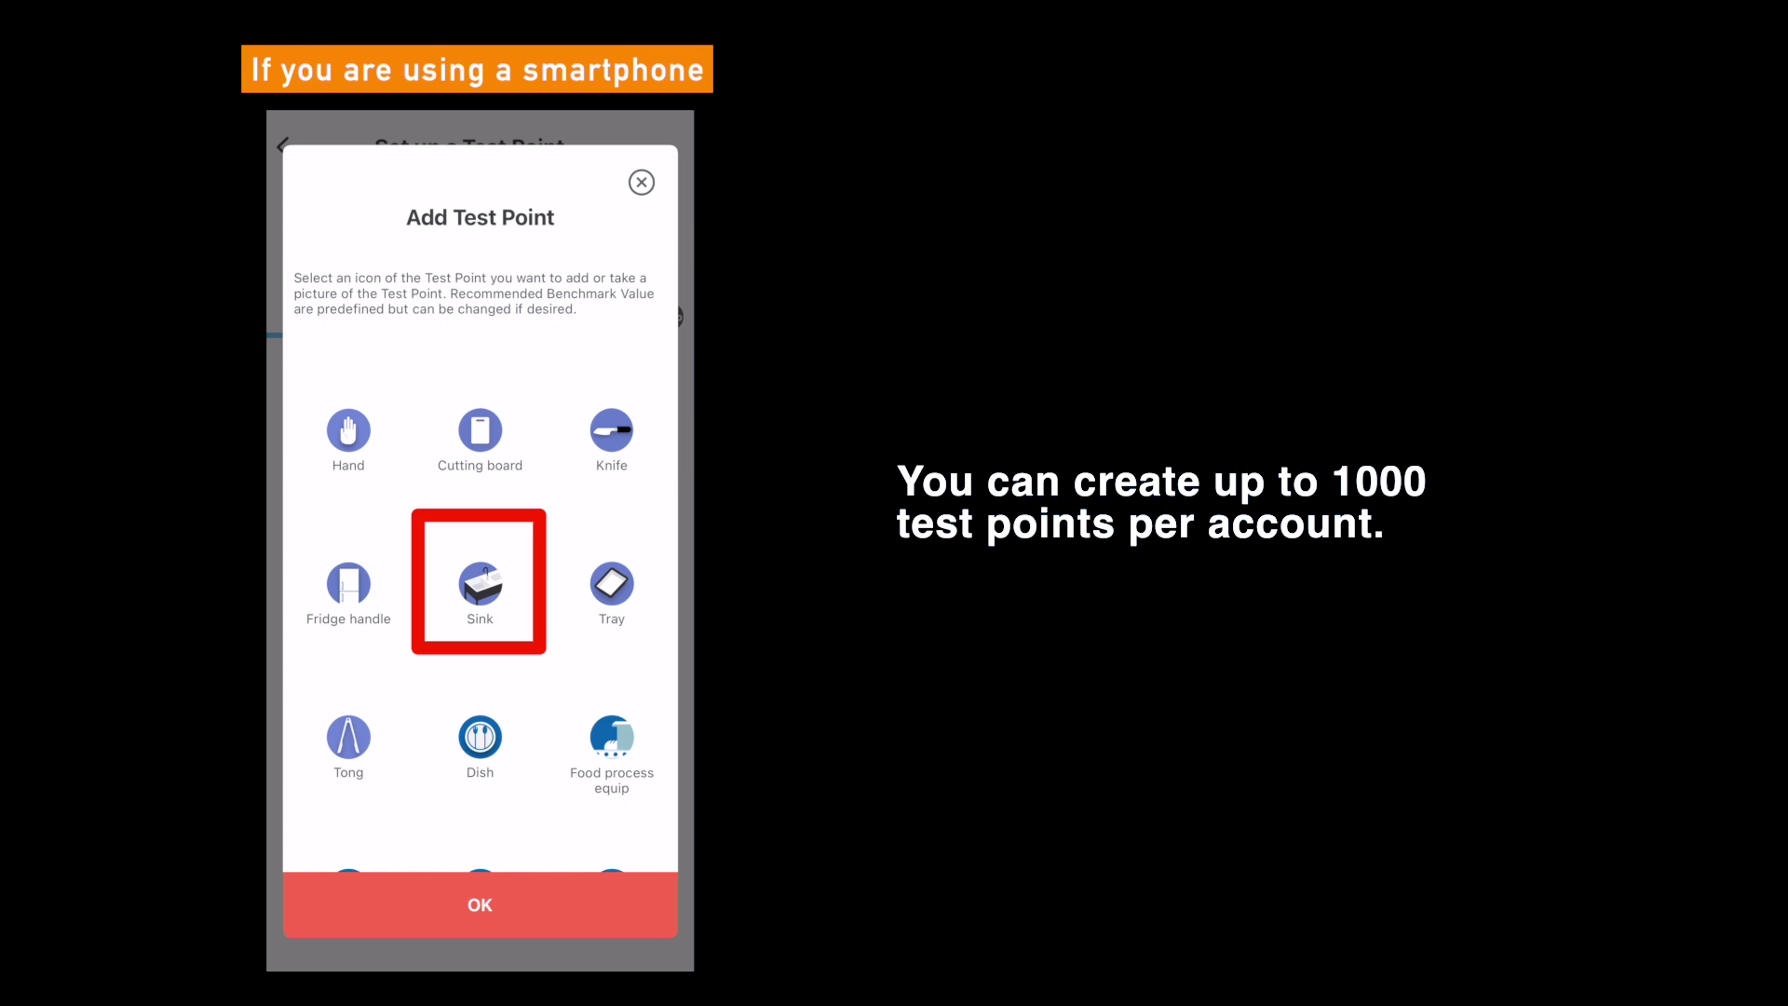
click(480, 584)
click(480, 904)
click(370, 385)
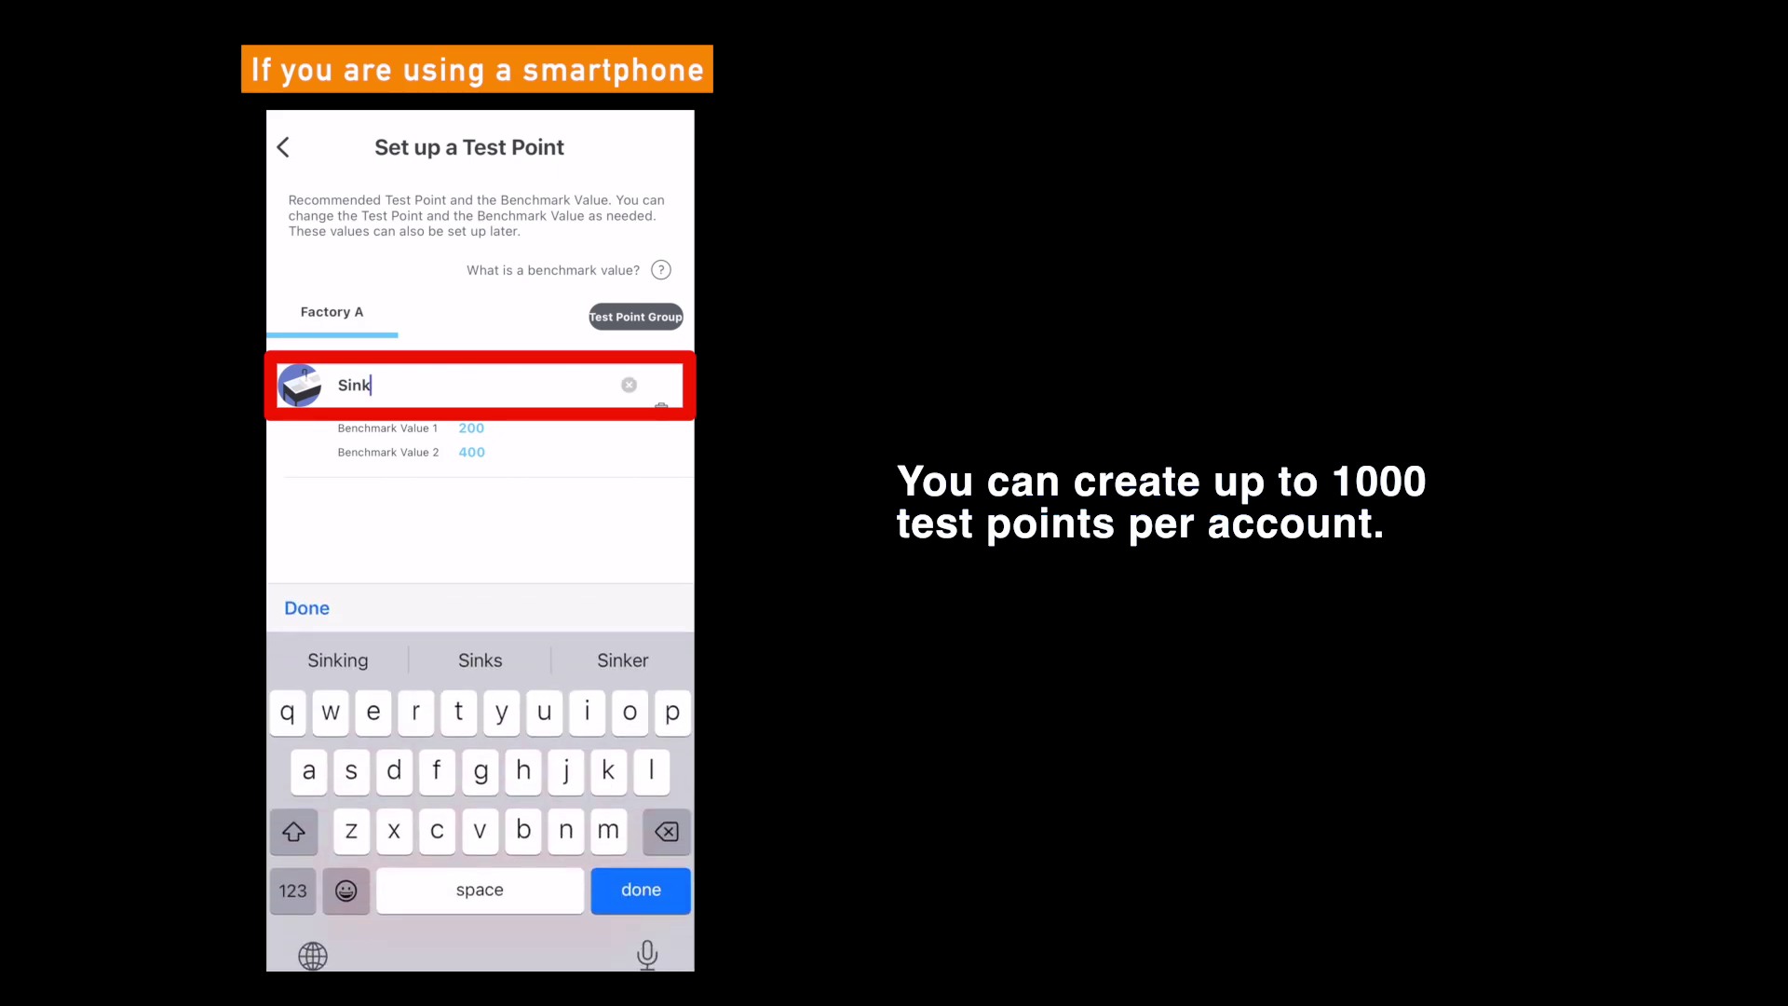
text(A)
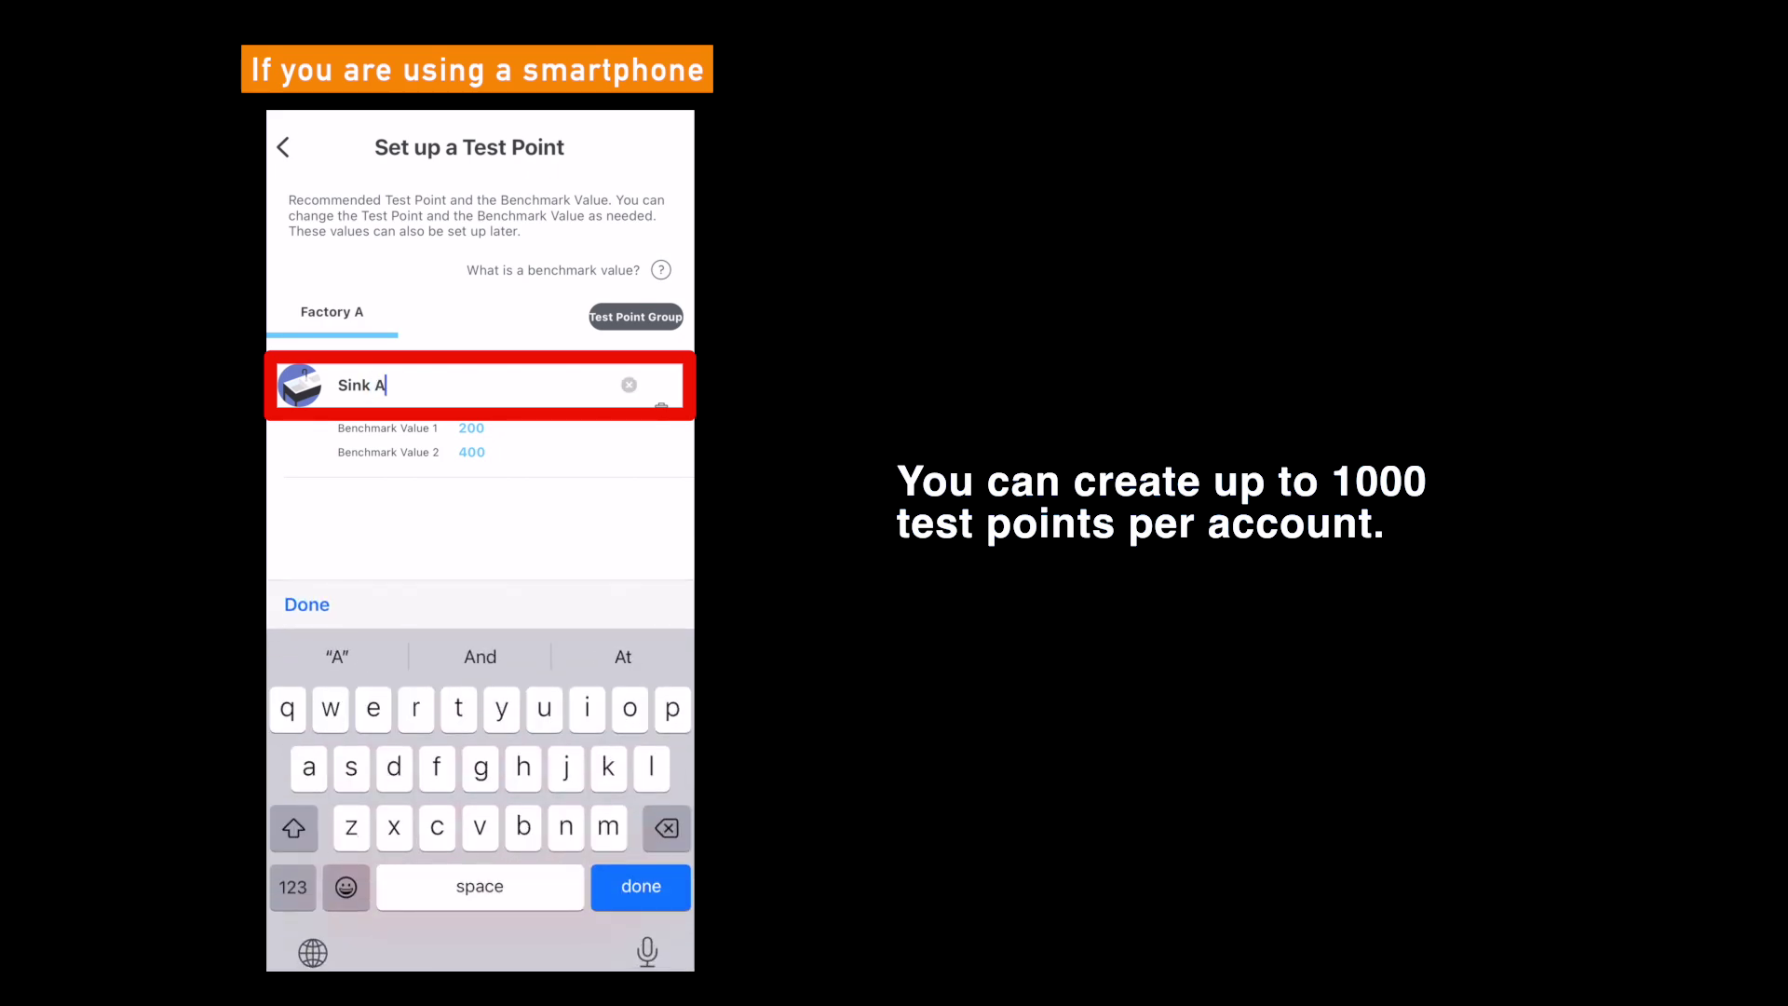
key(Return)
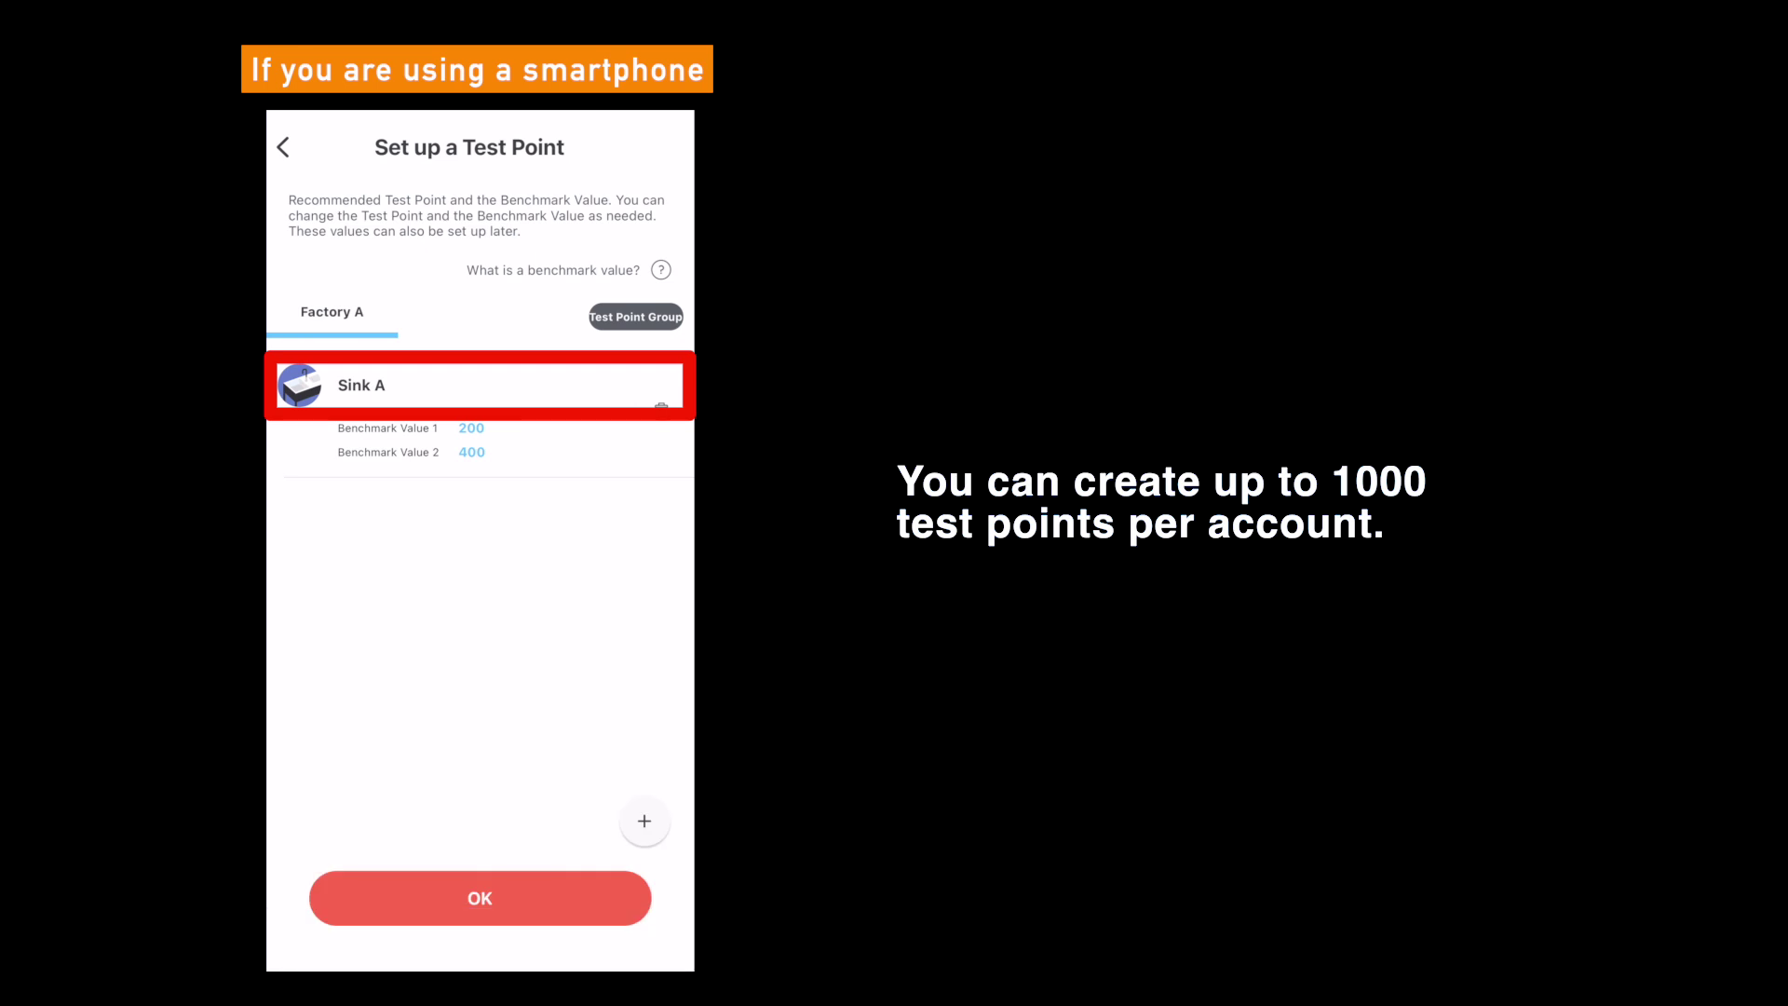
- Add a Knife test point renamed 'Knife A' and save both test points
click(645, 821)
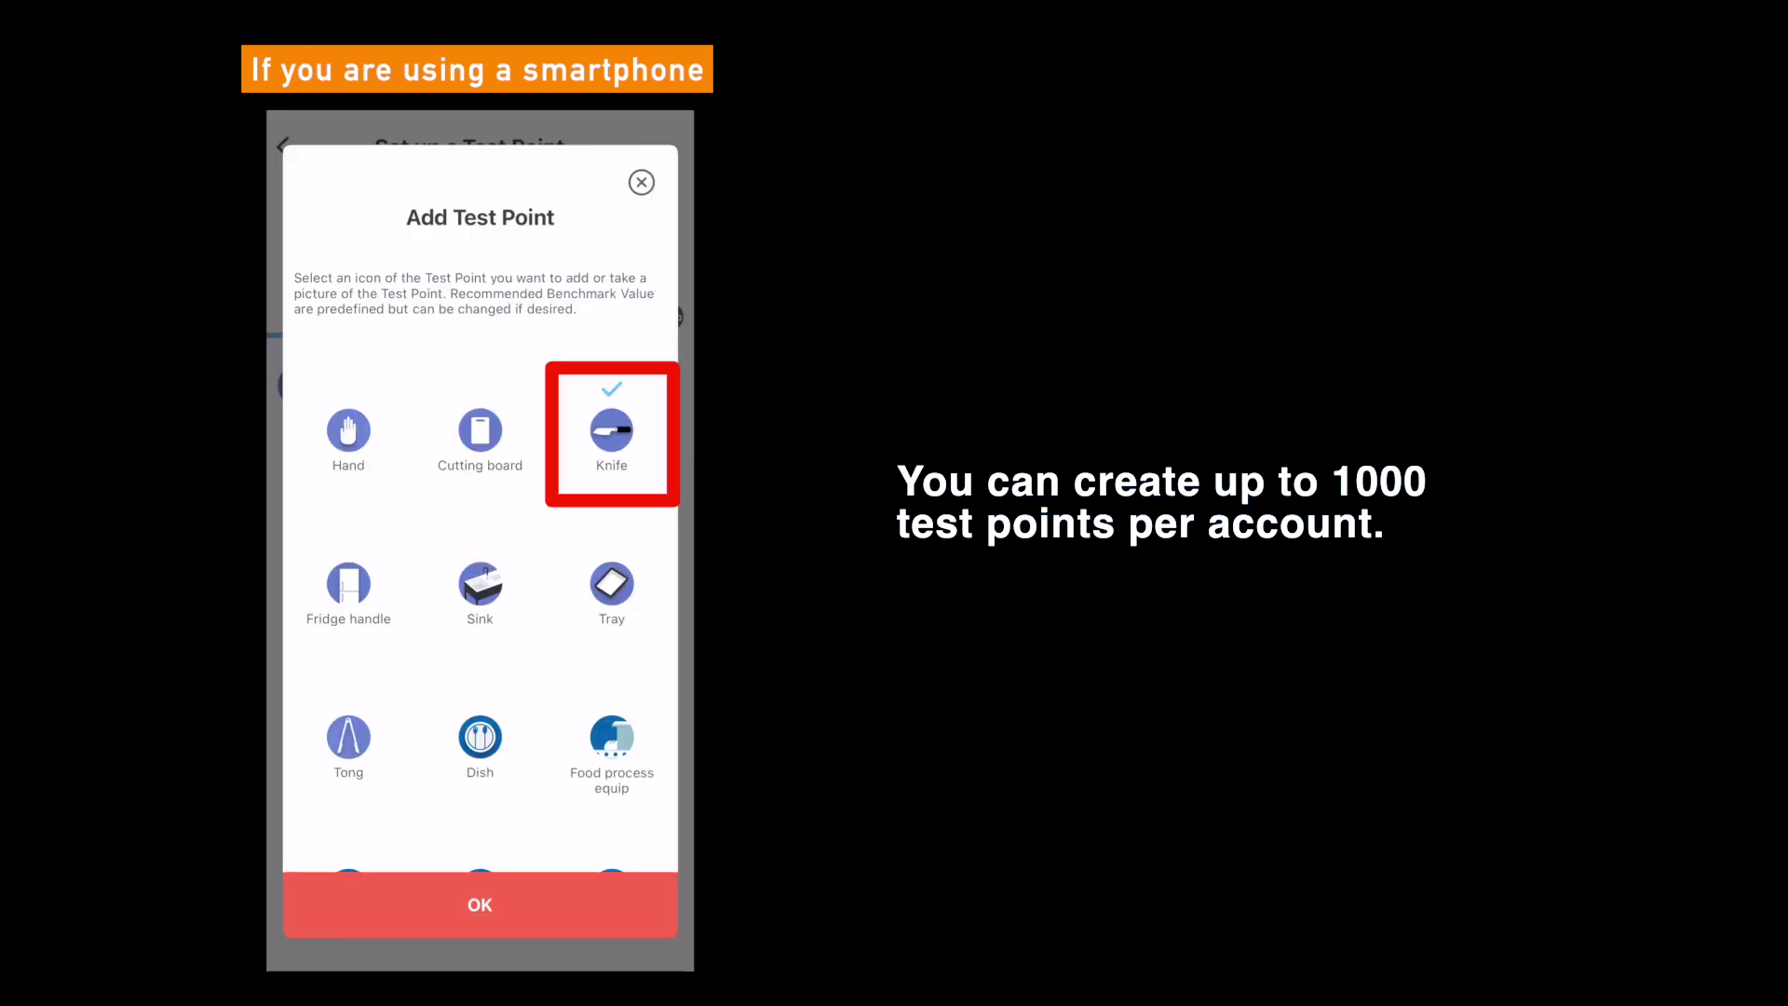
click(480, 905)
click(378, 516)
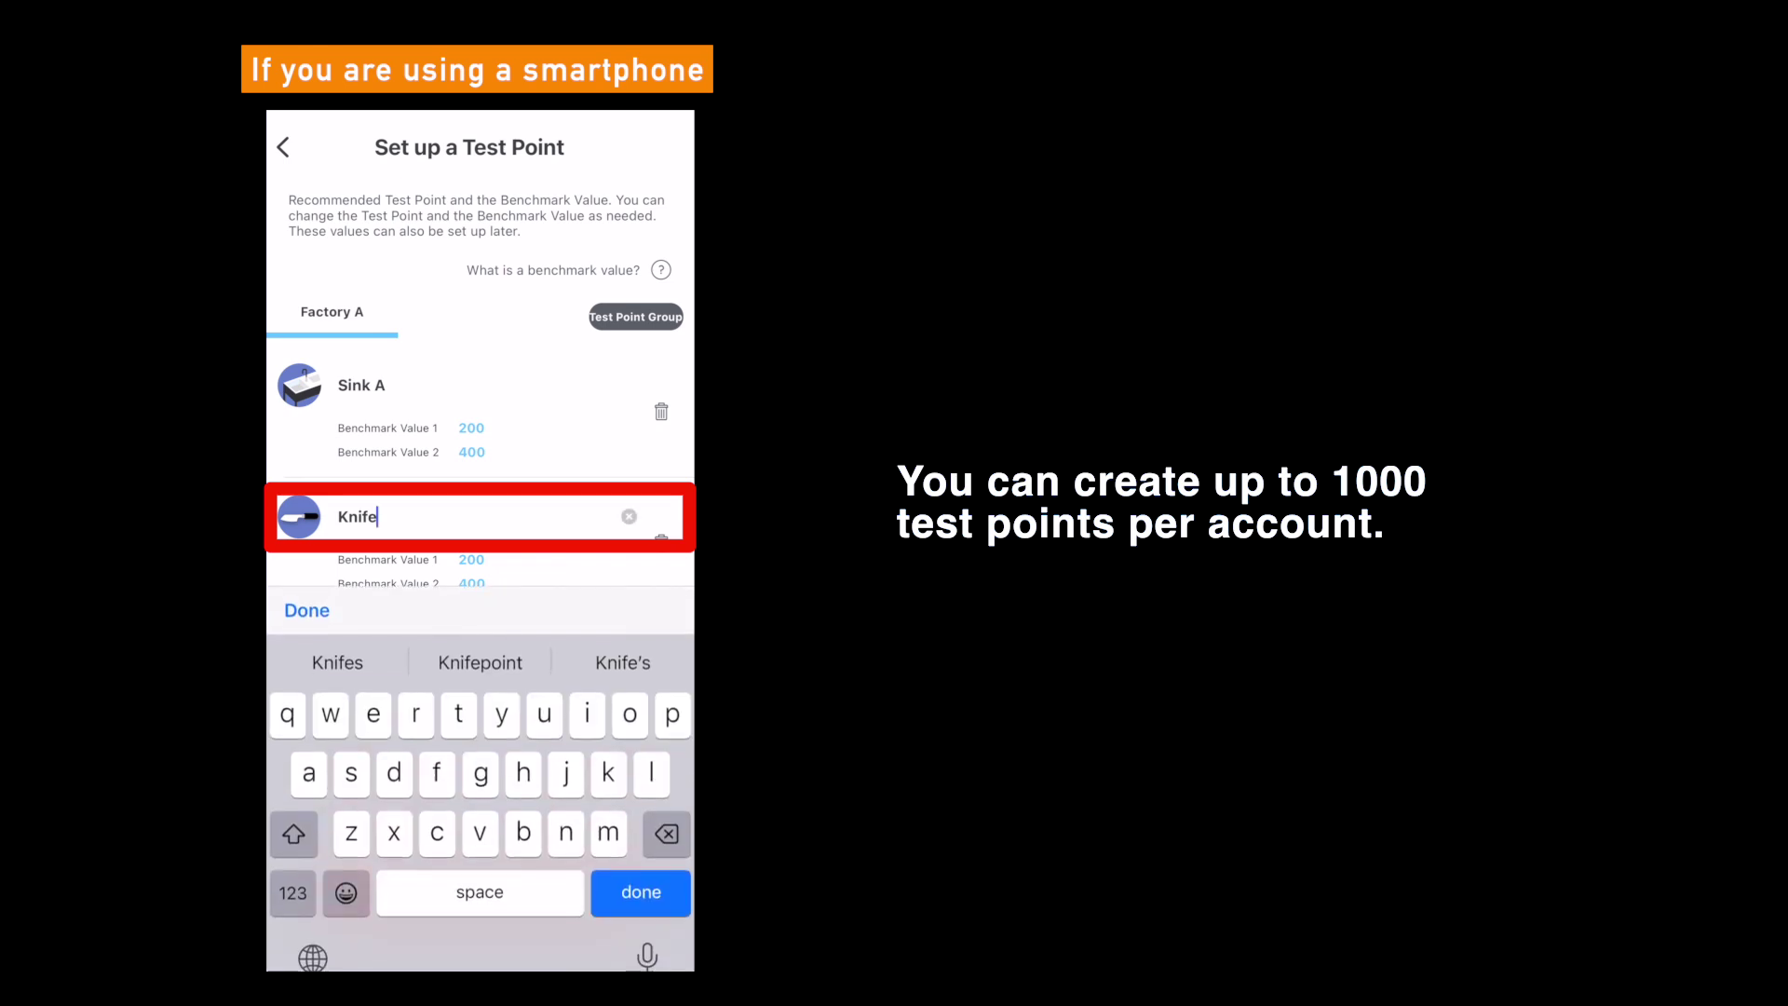
text(A)
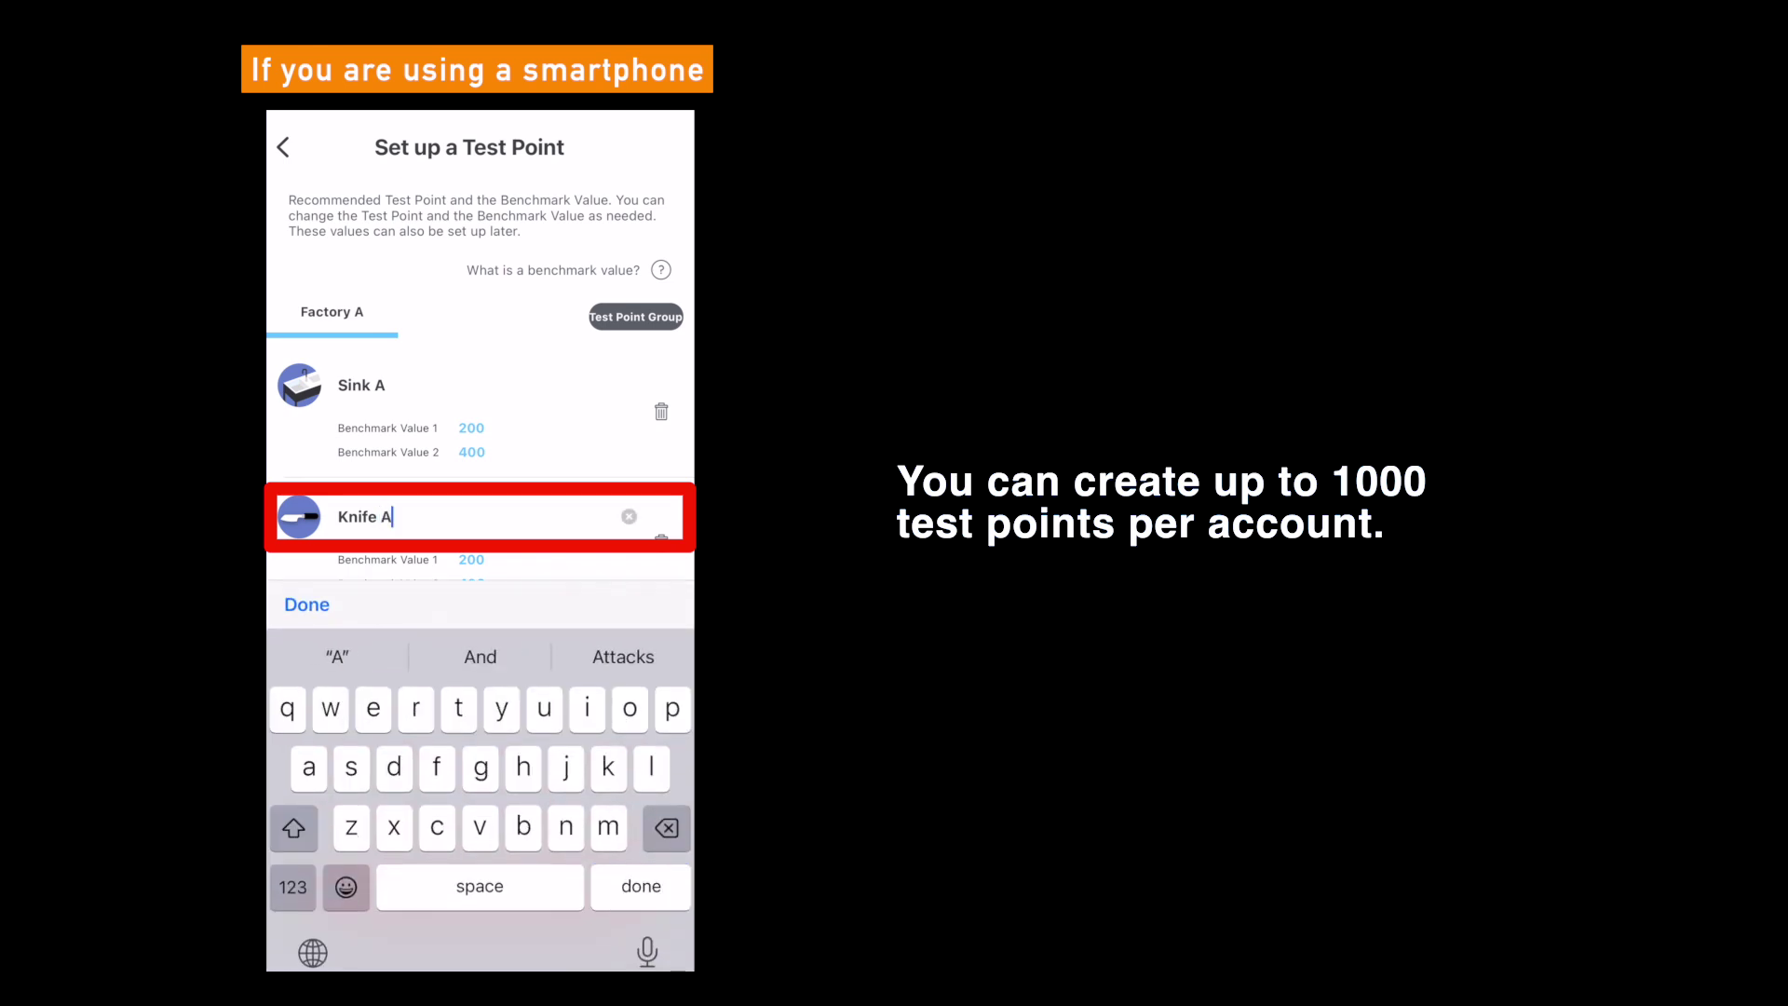
key(Return)
click(479, 898)
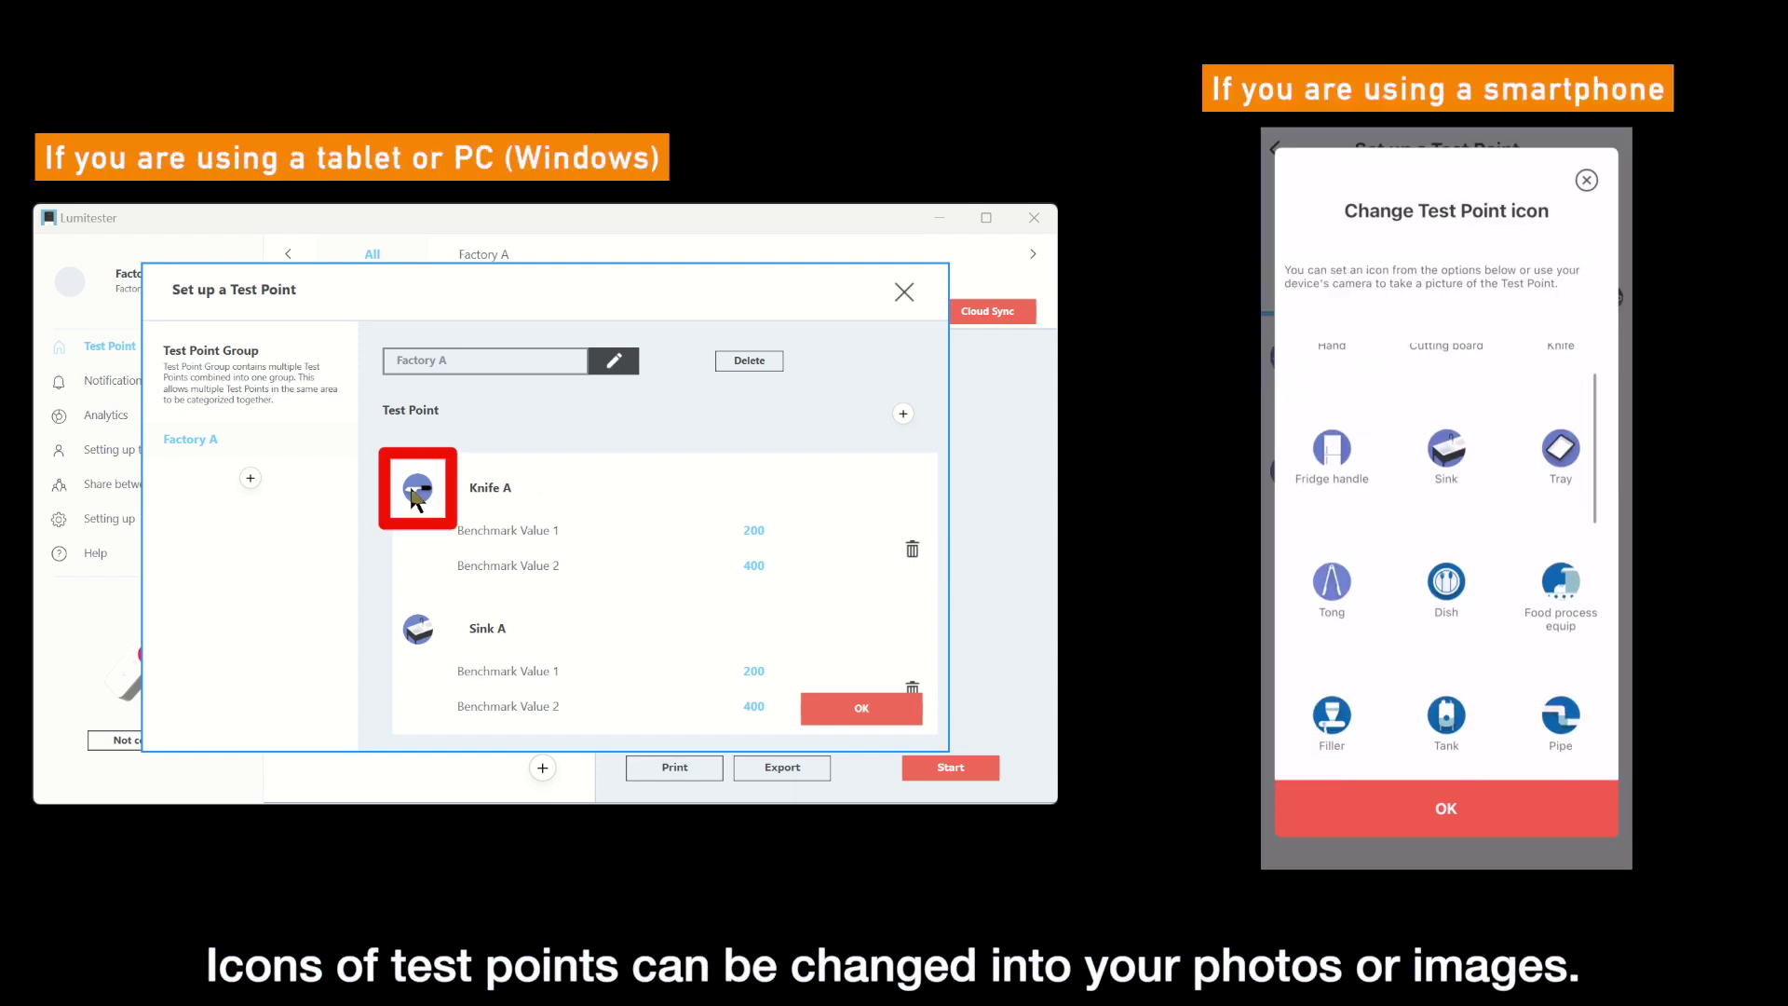
- Replace Knife A's icon with the knife image file from the Downloads folder
click(418, 489)
scroll(695, 537, down, 3)
scroll(695, 537, down, 3)
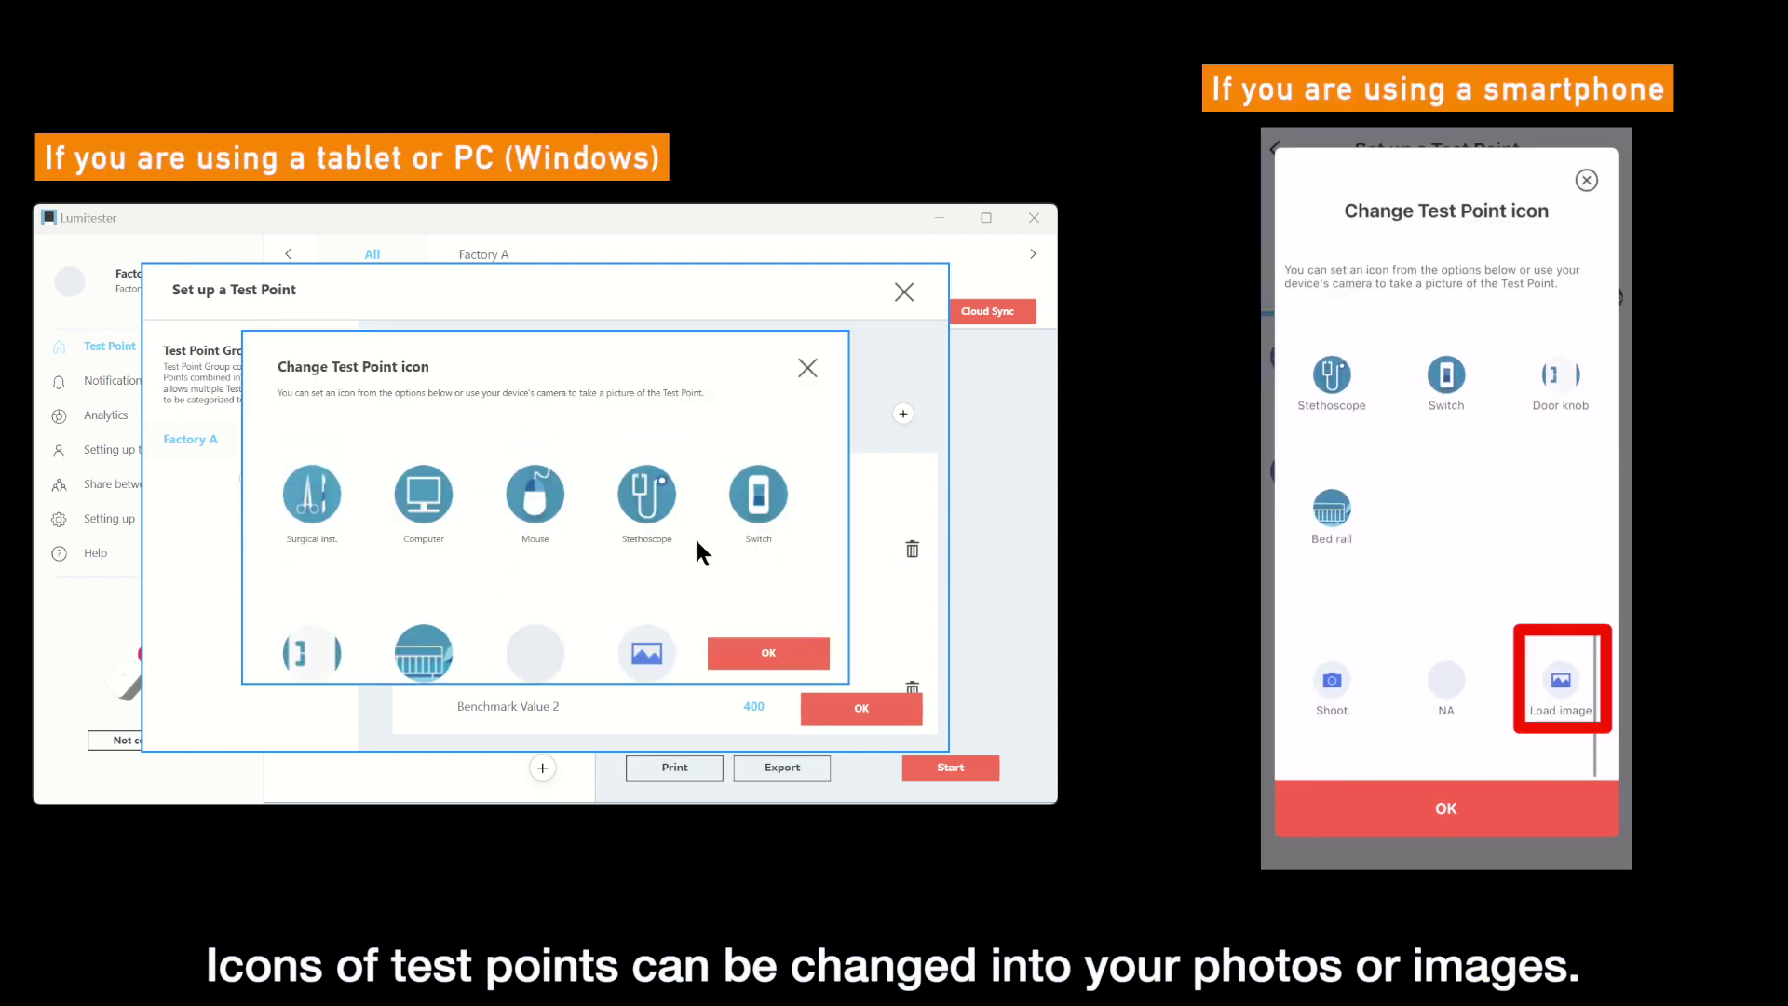
click(650, 585)
click(470, 465)
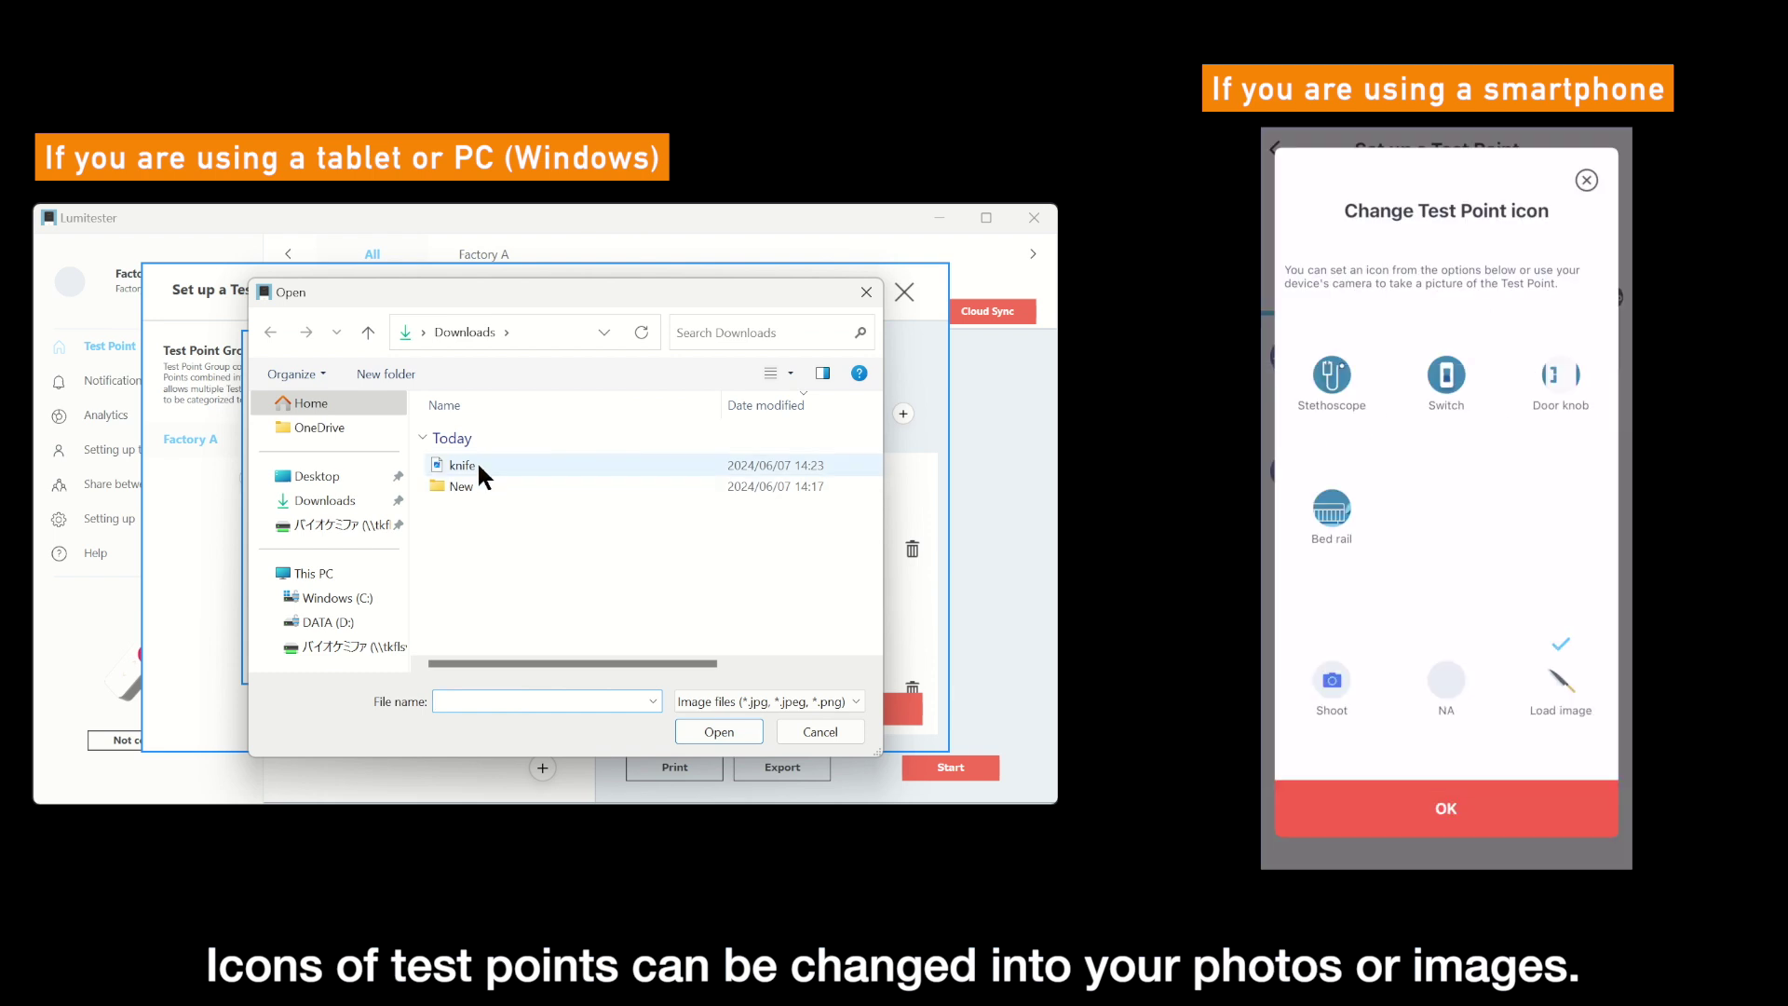
click(719, 731)
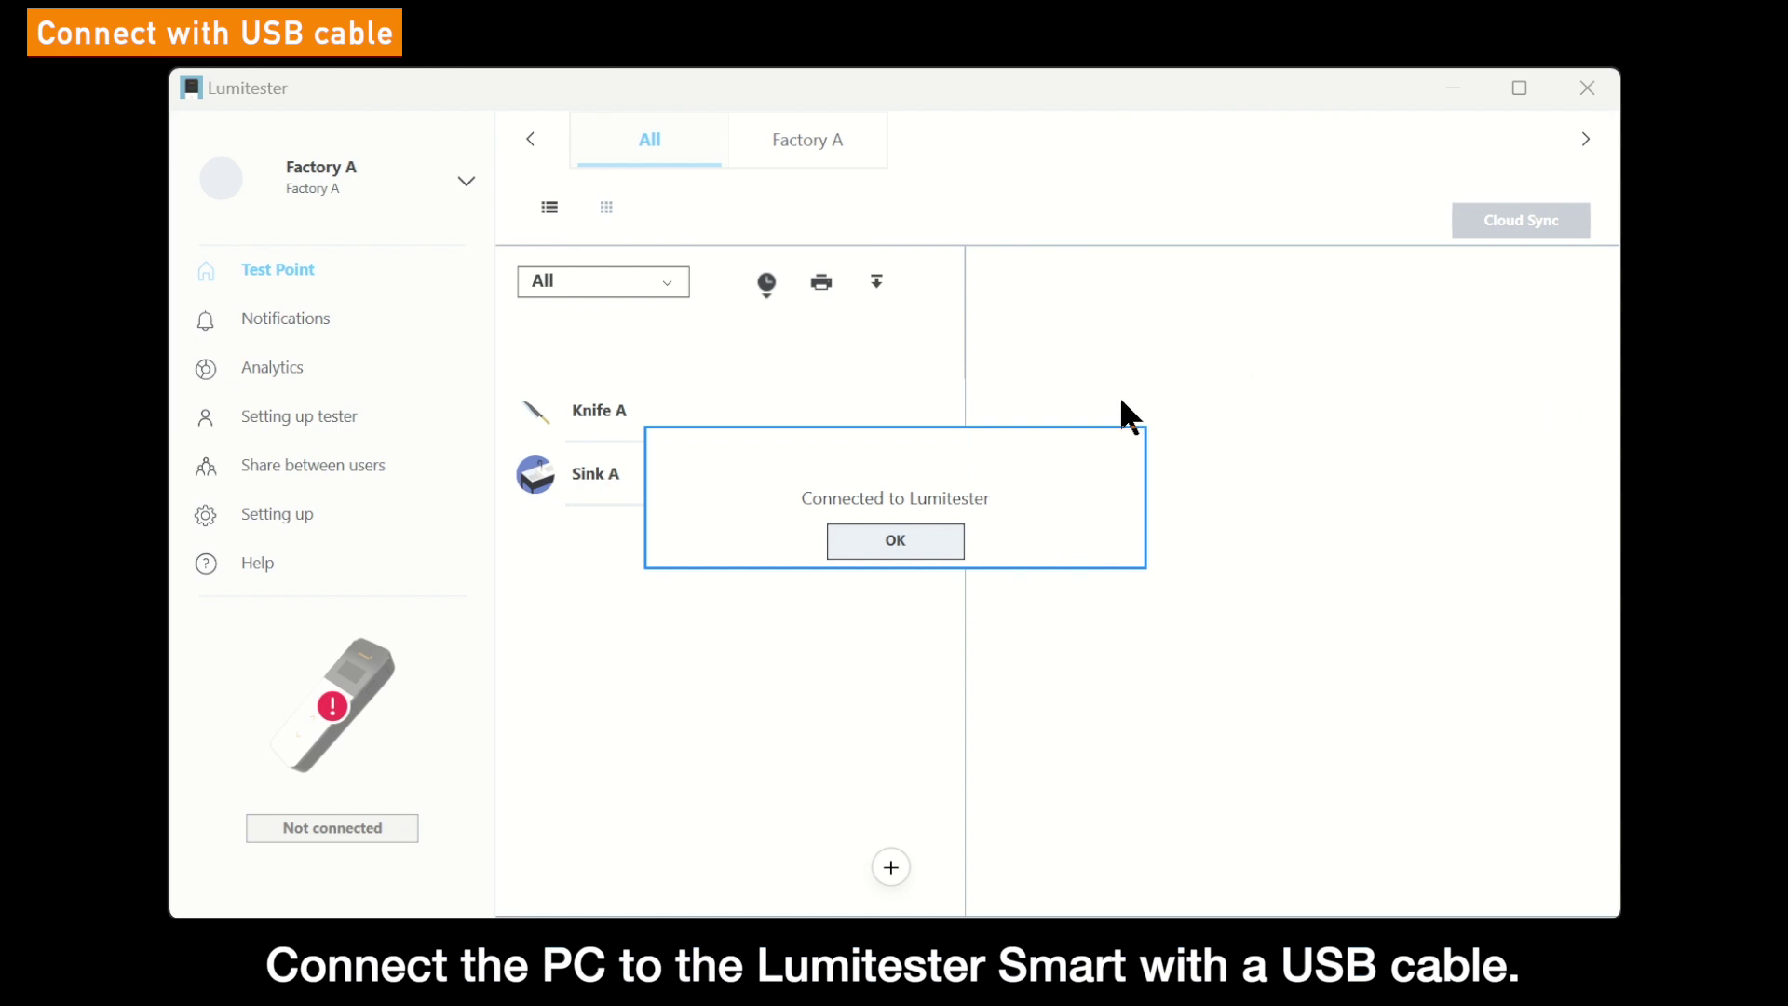
- Acknowledge the Connected to Lumitester message once the tester is plugged in by USB
click(927, 539)
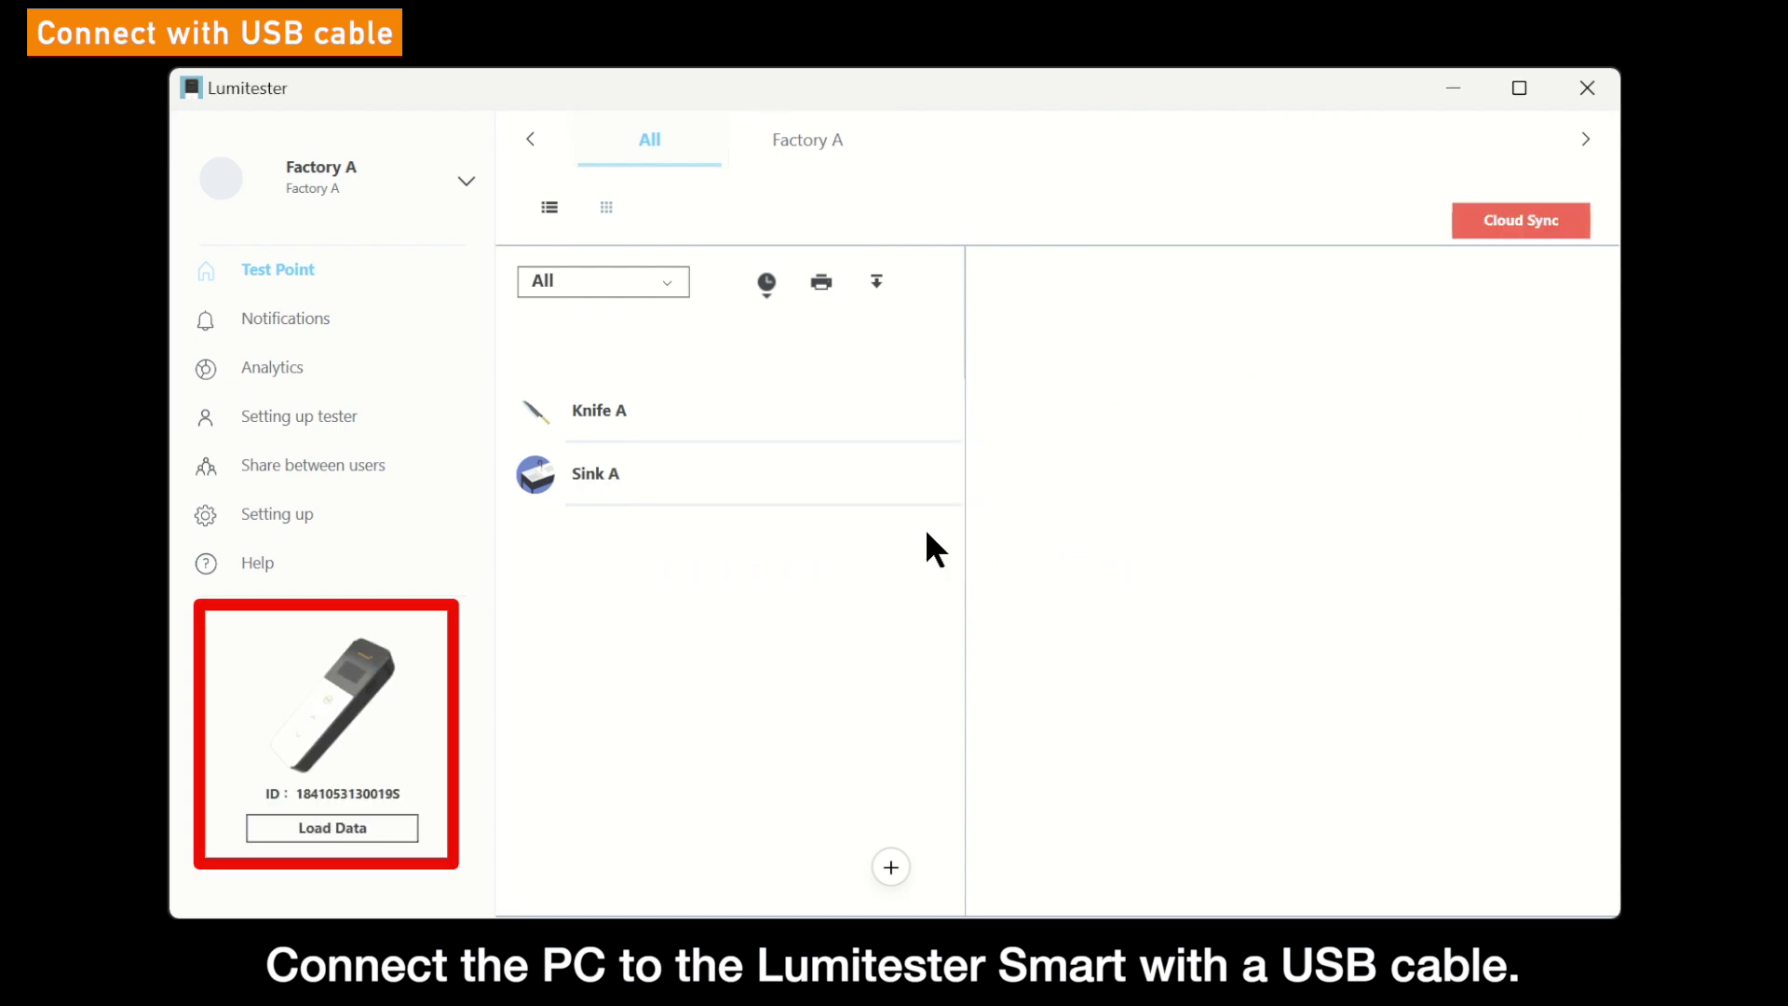